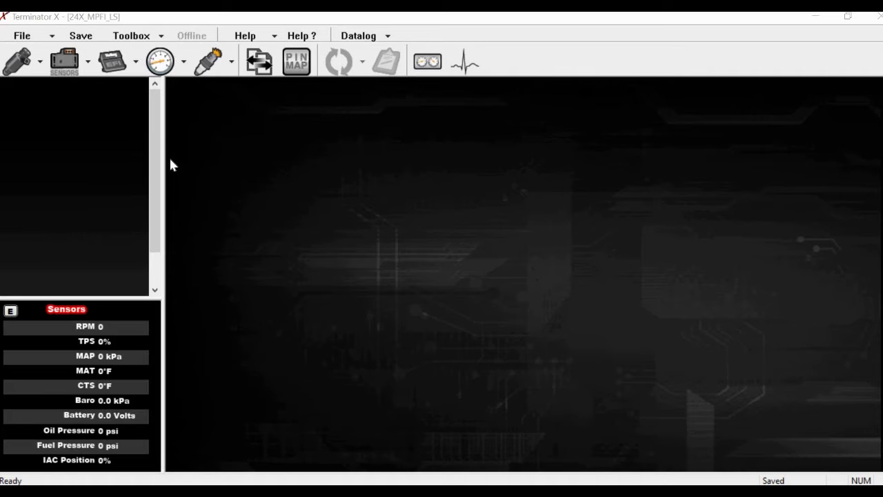
In the Basic I/O system parameters, set the Fan #1 off temperature to 185°F.
left_click(112, 65)
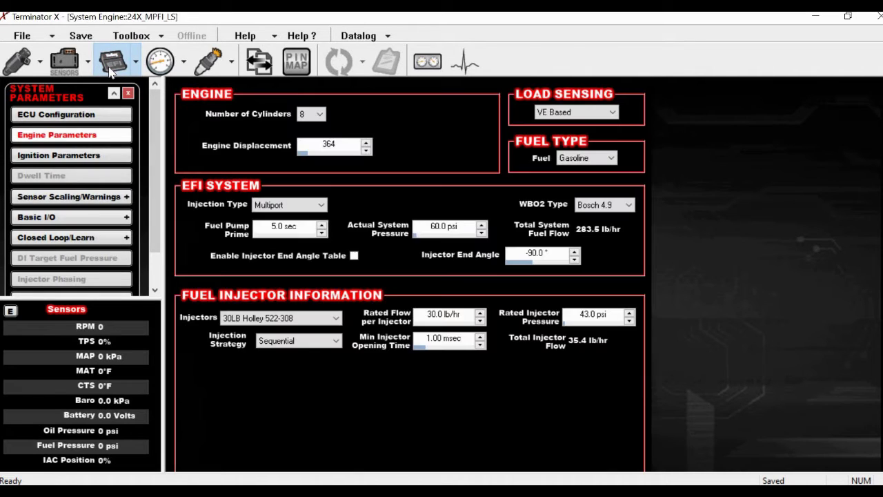
left_click(75, 219)
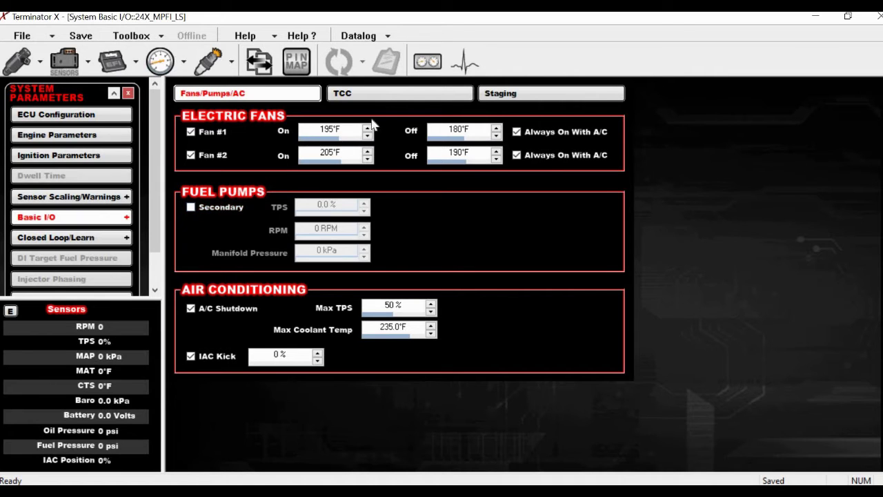
left_click(395, 97)
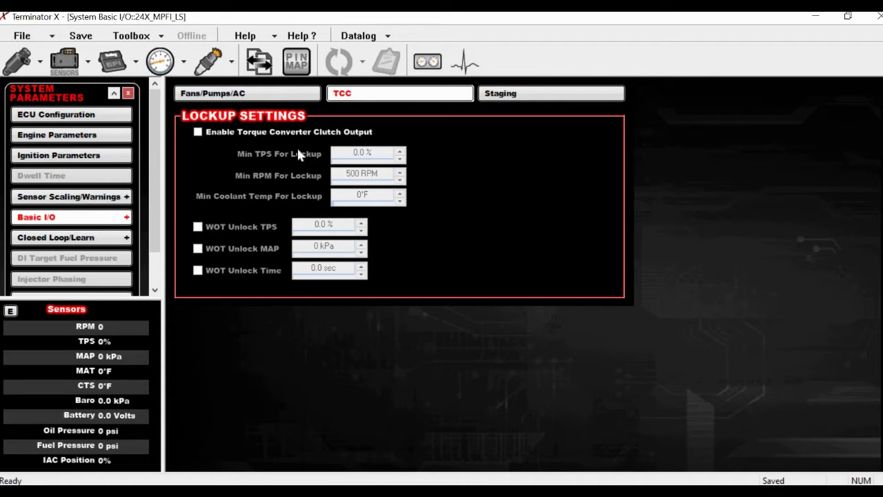
left_click(522, 98)
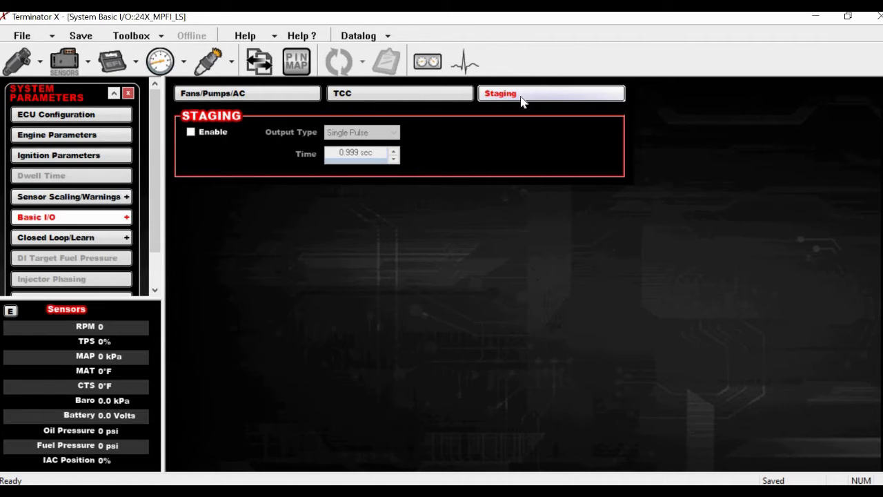
left_click(268, 96)
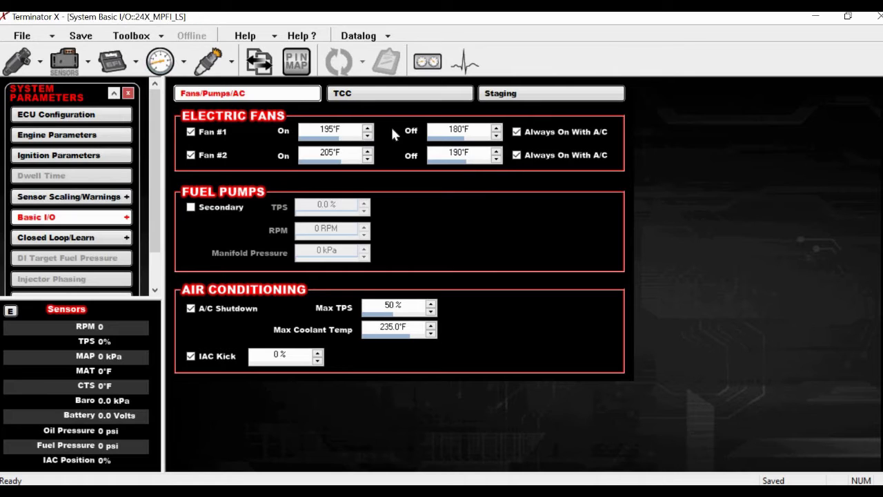
left_click(466, 132)
type("185")
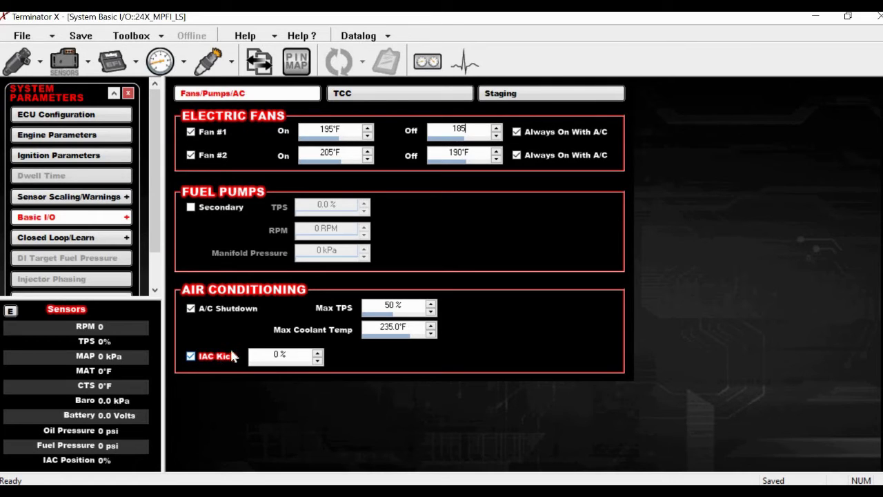
Temporarily enable the torque converter clutch output to check for it among the ECU pin map's outputs.
left_click(392, 97)
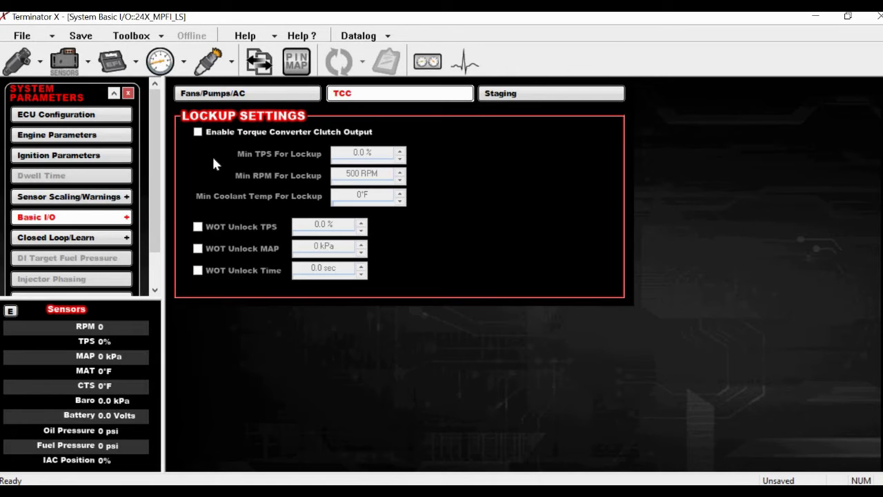
left_click(200, 134)
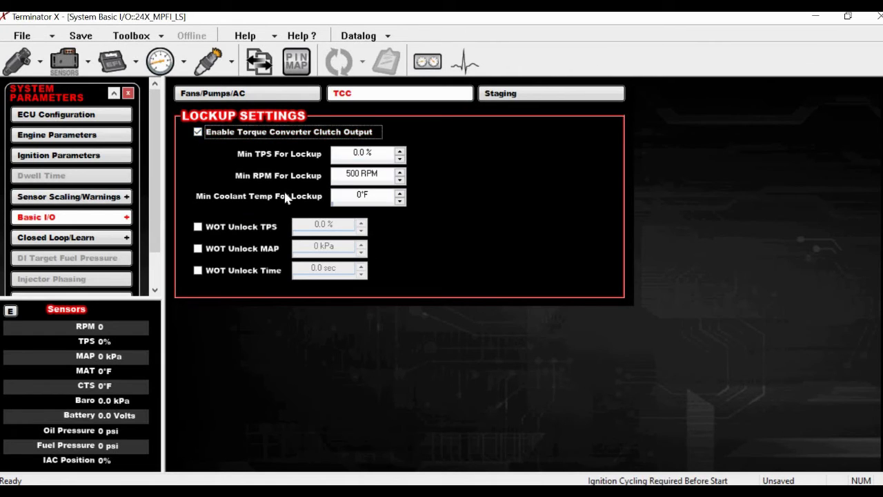
left_click(298, 62)
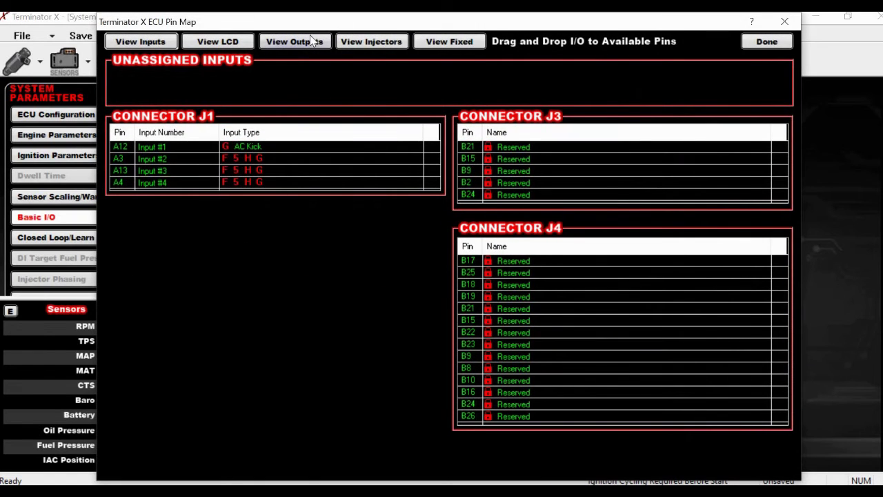
left_click(312, 41)
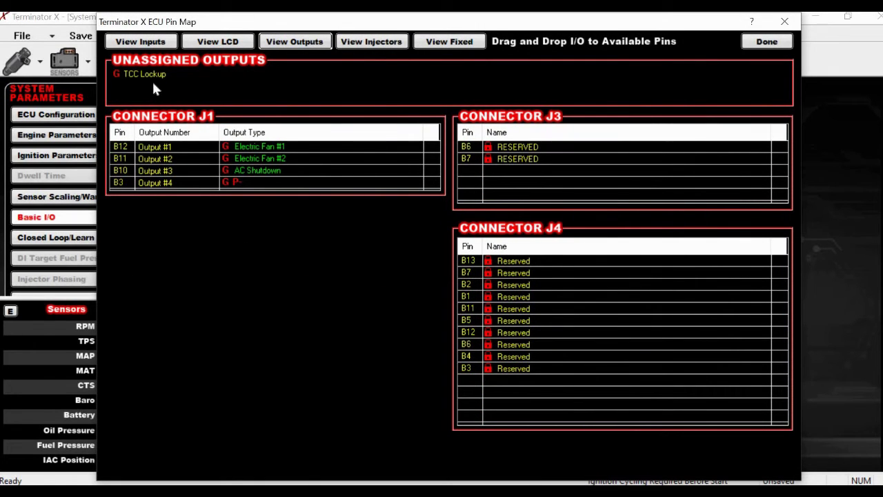
left_click(766, 42)
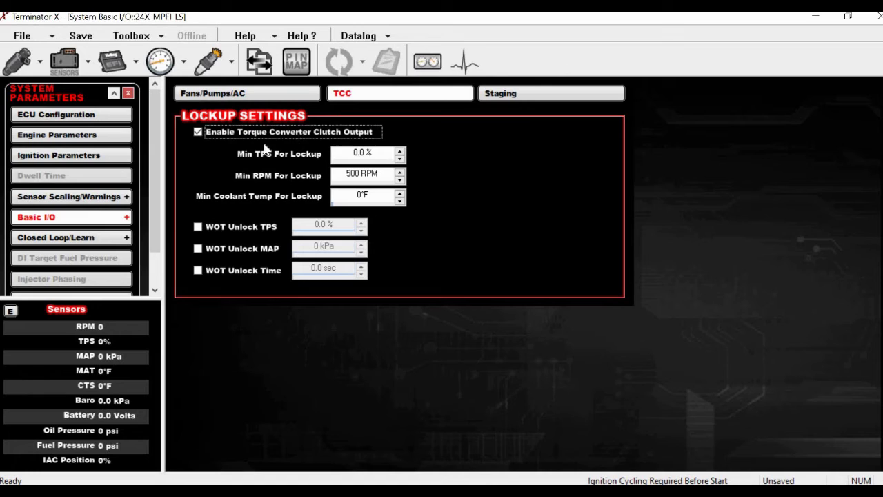
left_click(327, 131)
Enable staging to set its output type to Duty Cycle, and switch staging back off.
left_click(519, 94)
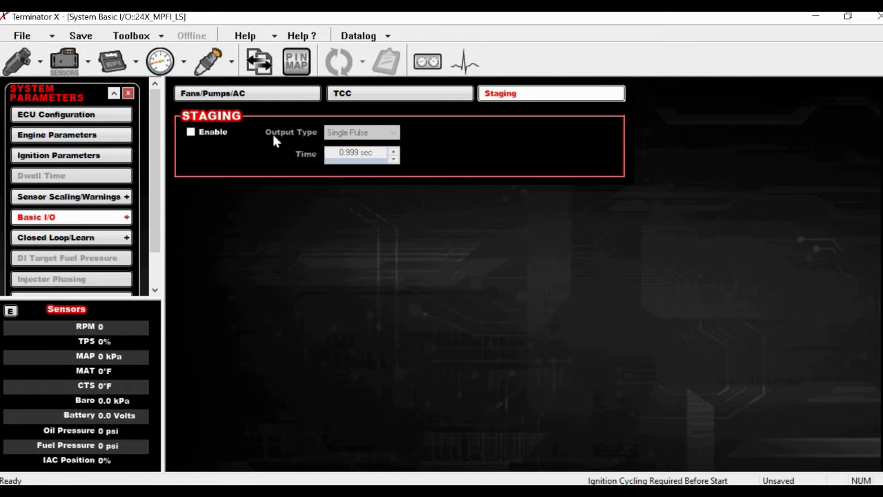
left_click(212, 136)
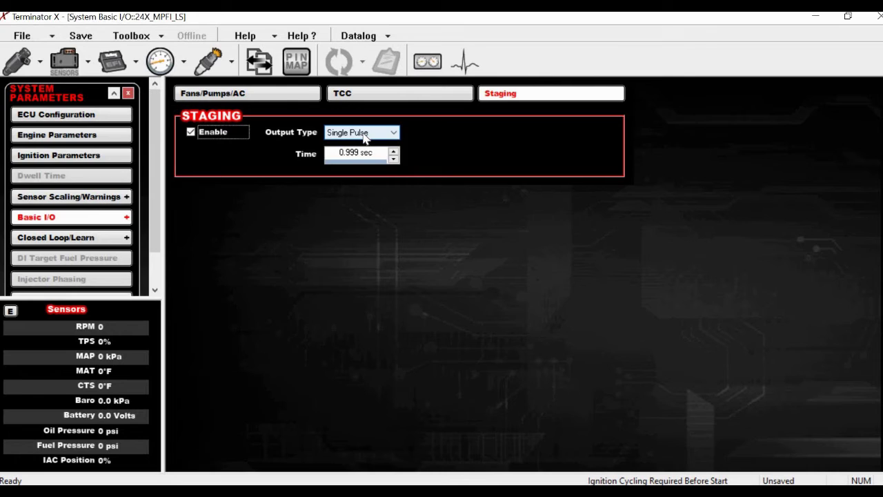
left_click(363, 138)
left_click(358, 154)
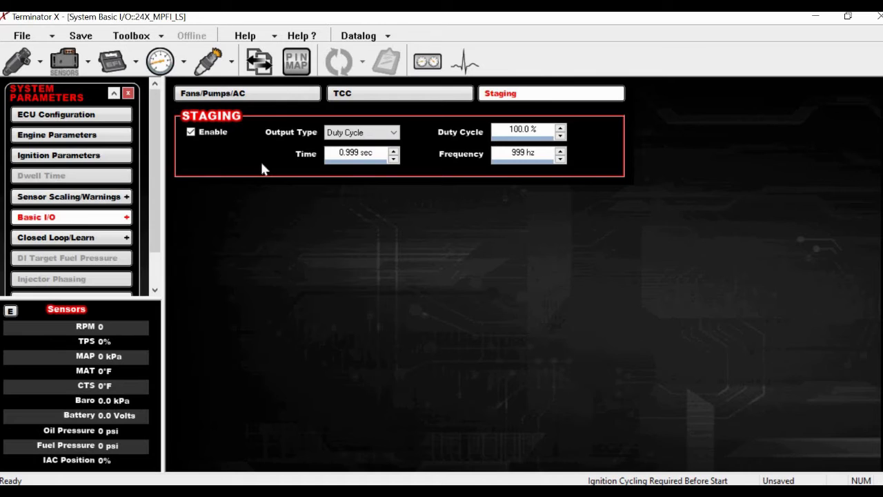
left_click(191, 133)
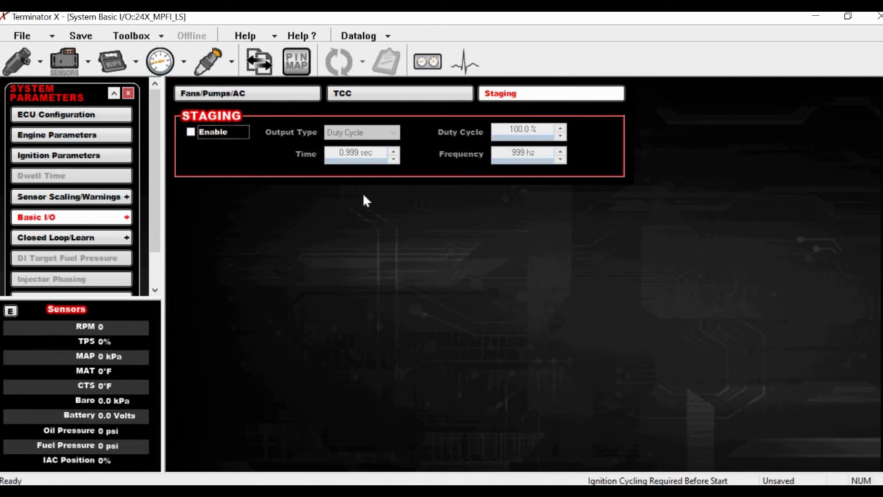
Add the individual config Default.io from the IO folder of the Individual Configuration Library.
left_click(161, 36)
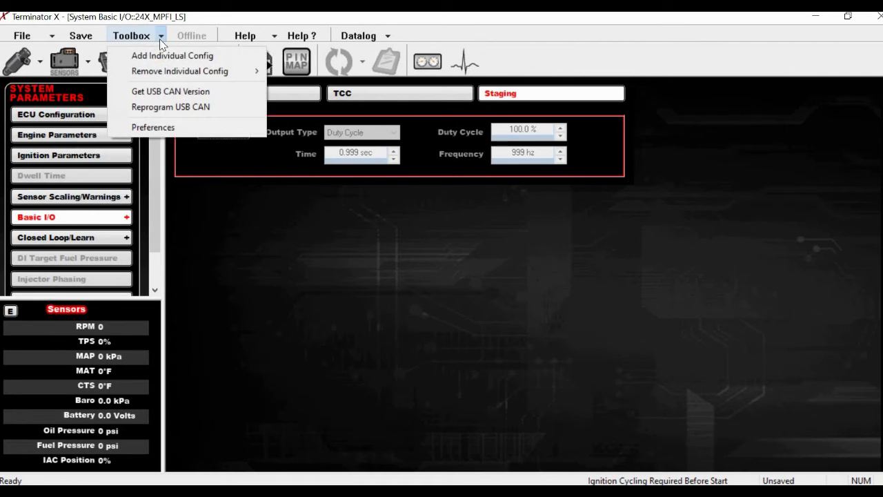
left_click(163, 56)
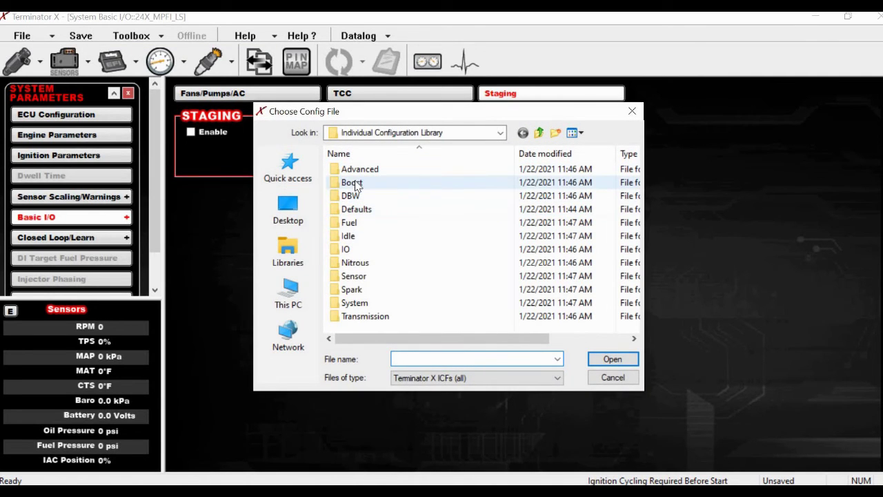
double_click(347, 250)
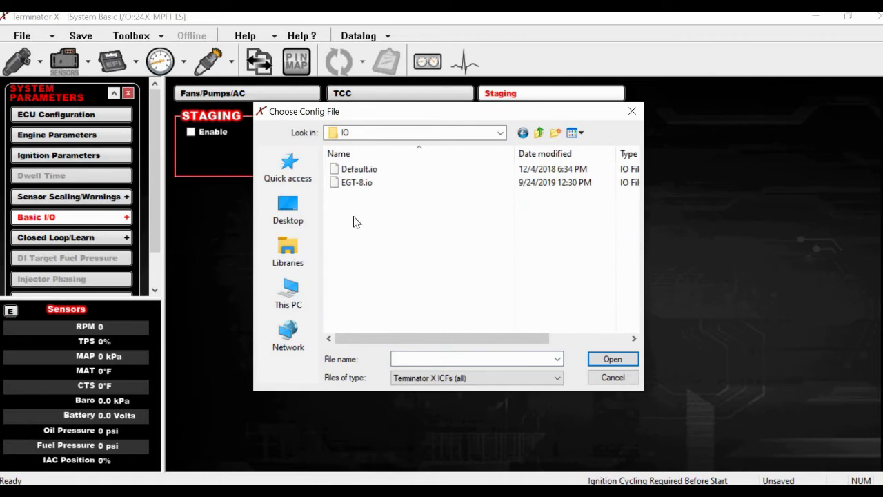
double_click(359, 169)
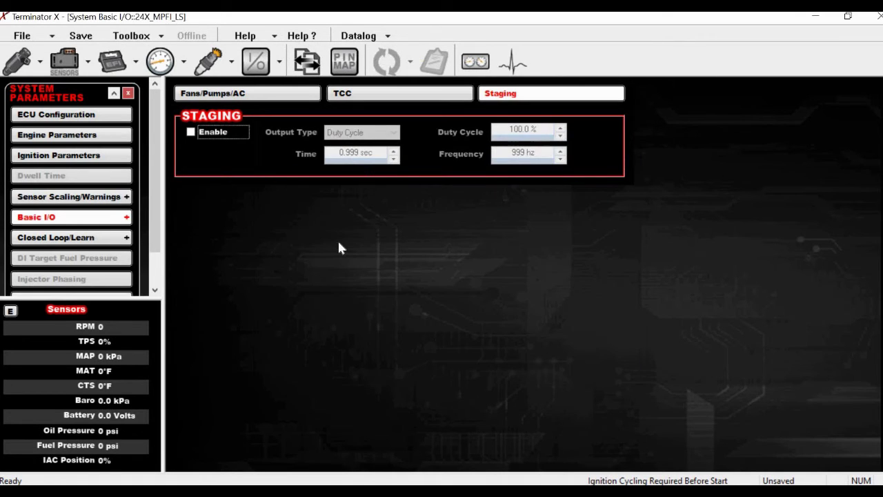
Enable input #1 in the Inputs/Outputs configuration, name it Trans Temp, and set its type to 5 VOLT.
left_click(256, 64)
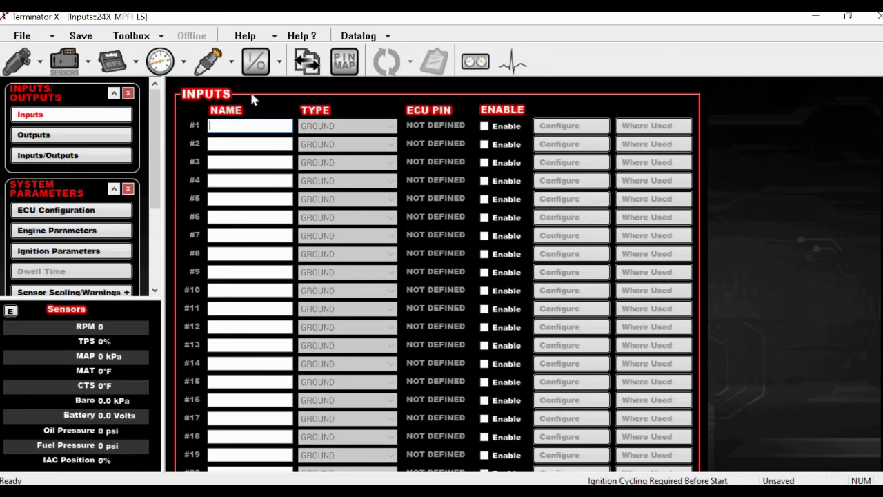
left_click(484, 127)
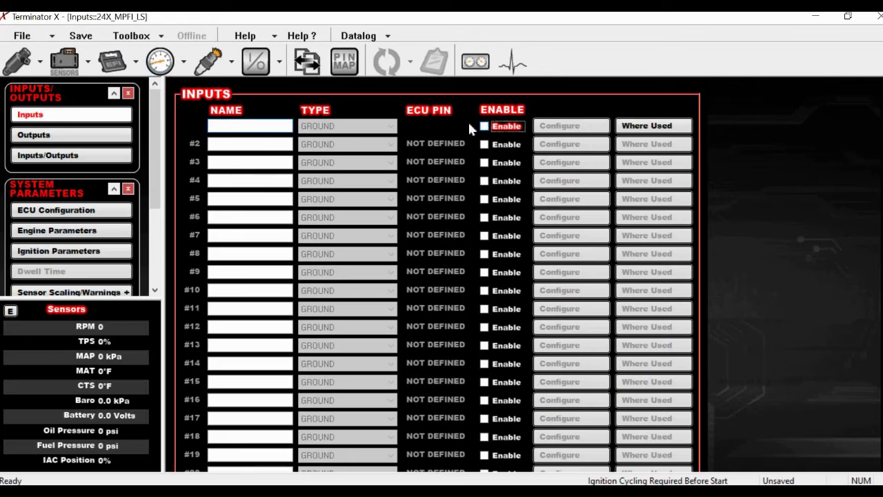
left_click(273, 126)
type("Trans t")
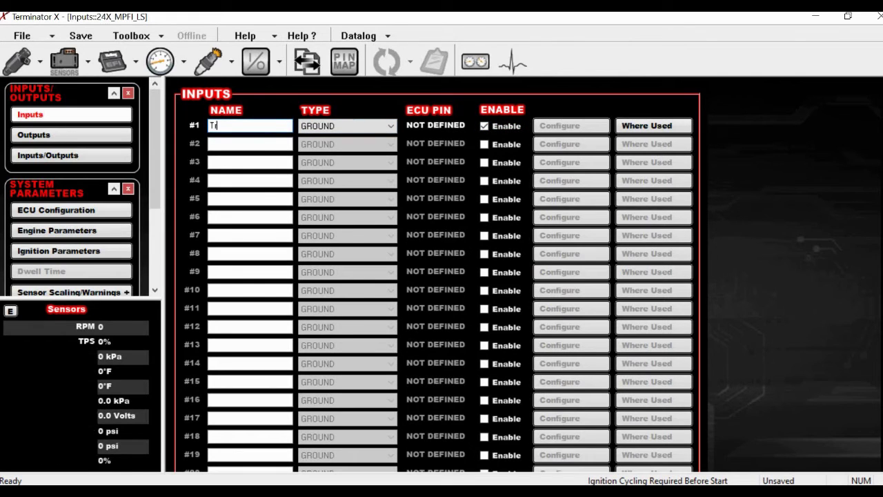
type("Temp")
left_click(335, 127)
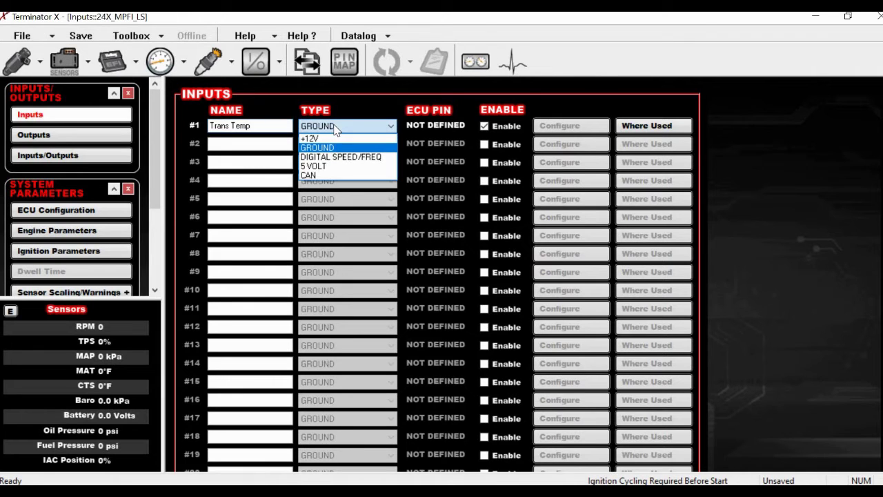
left_click(329, 169)
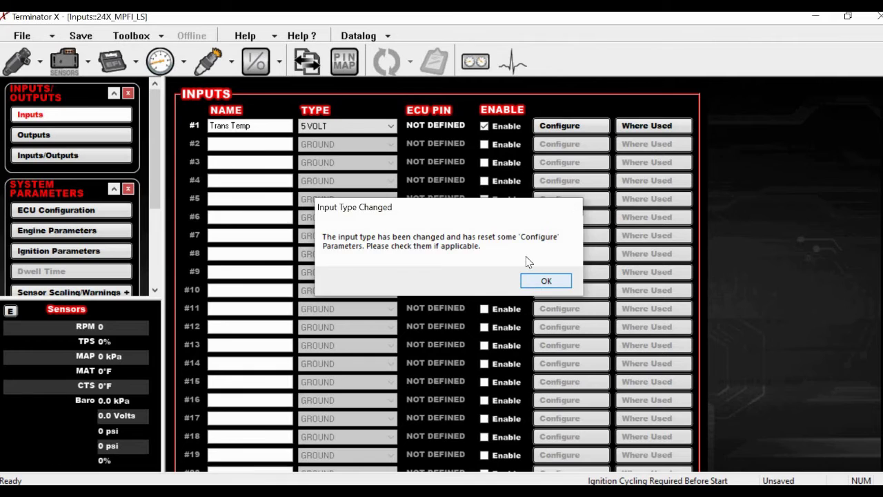
left_click(545, 282)
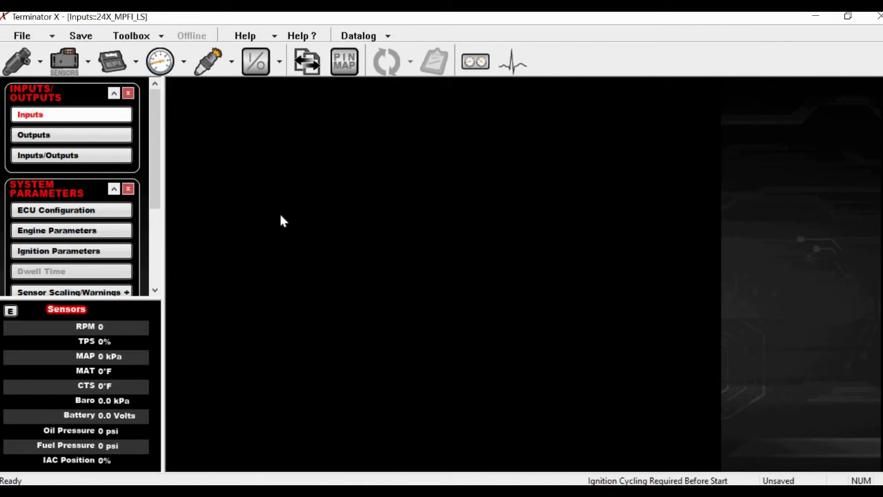
Configure the Trans Temp input with the Custom Pressure sensor type and number format 1.
left_click(312, 133)
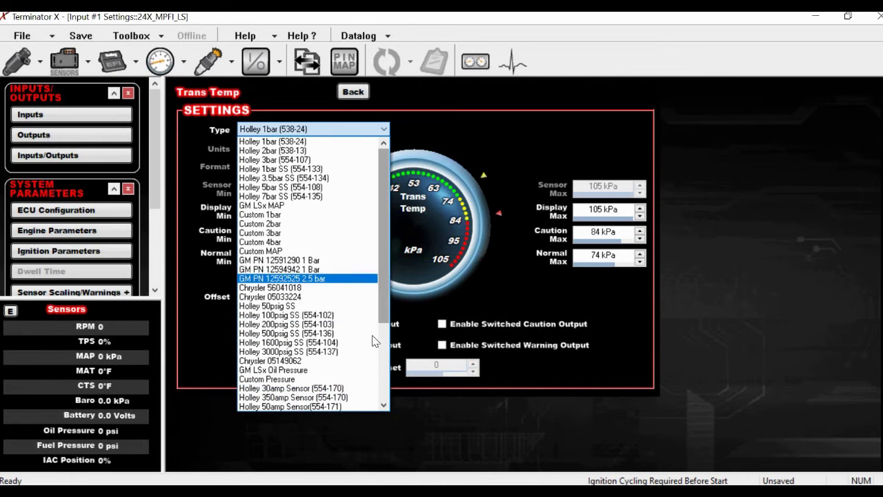
scroll(376, 341, "down", 5)
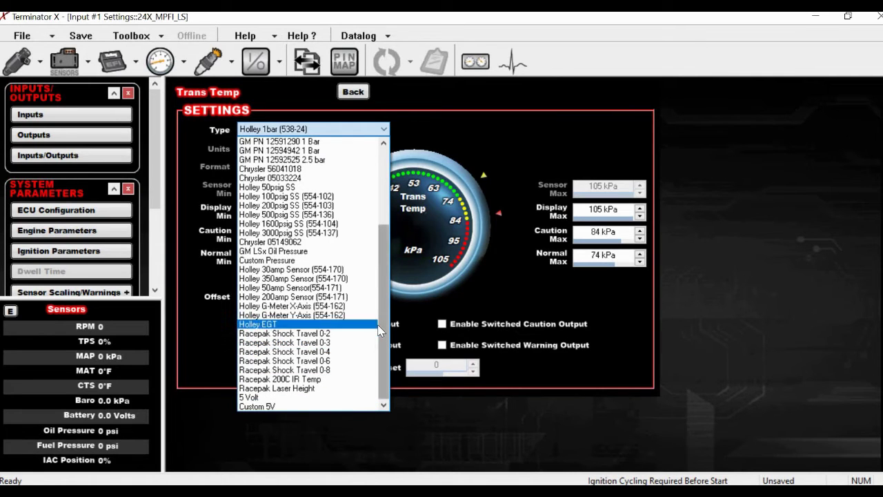
scroll(383, 277, "up", 3)
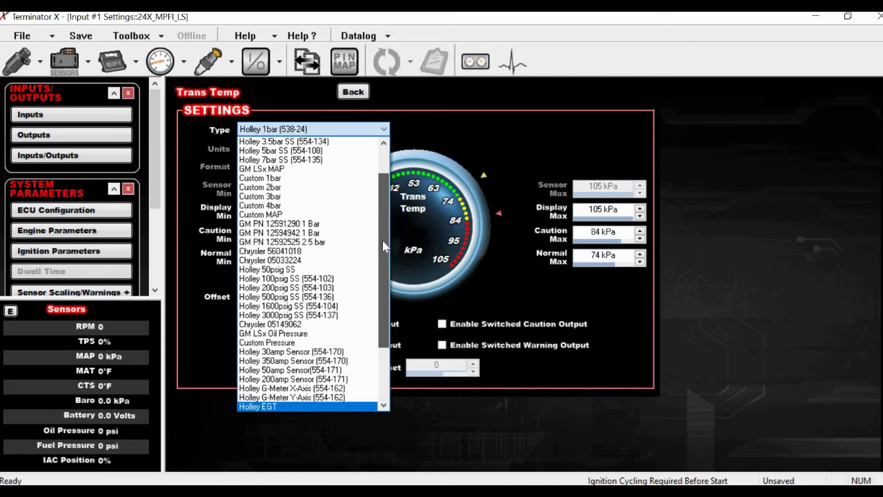
left_click_drag(384, 246, 385, 221)
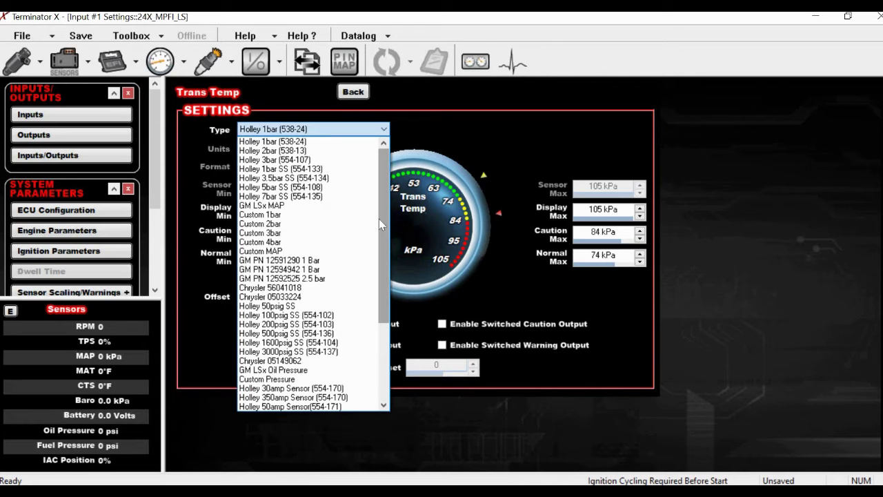
left_click(280, 381)
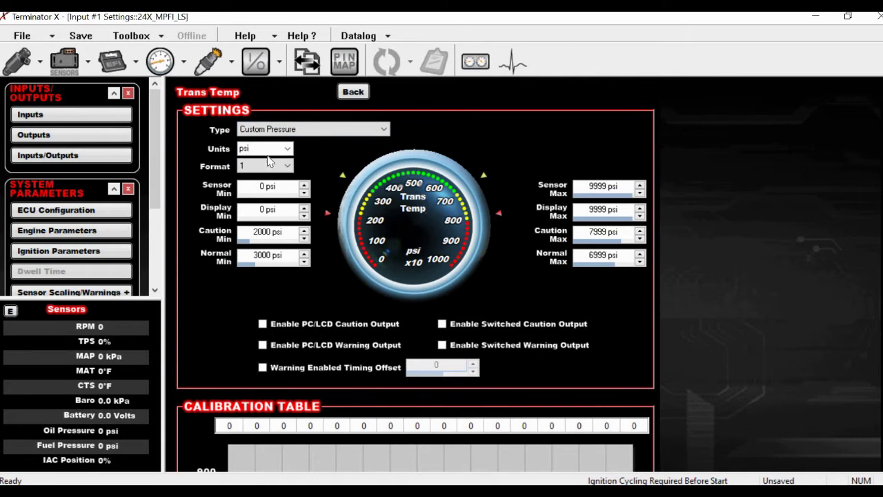
left_click(261, 169)
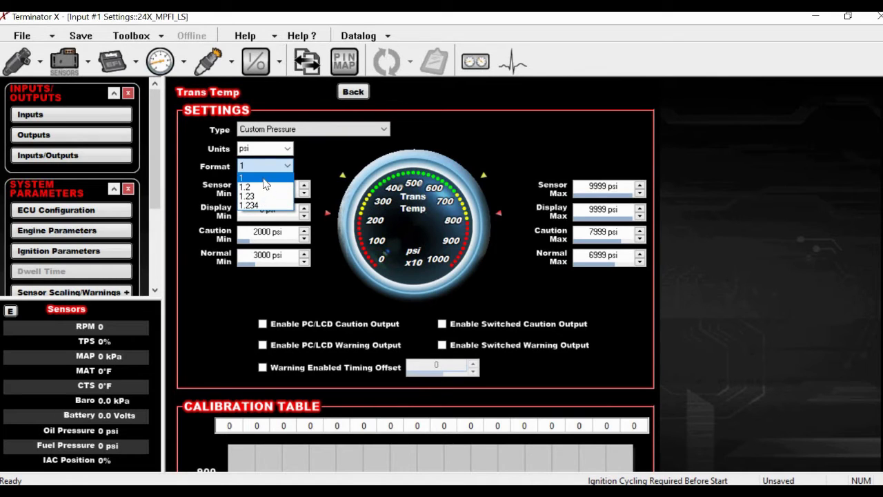
left_click(265, 178)
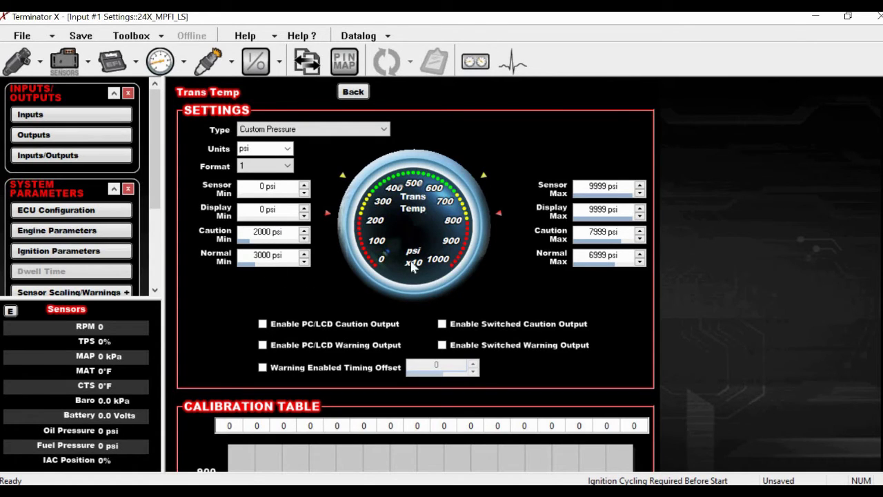
Set the Trans Temp input's sensor maximum to 100 psi.
double_click(598, 191)
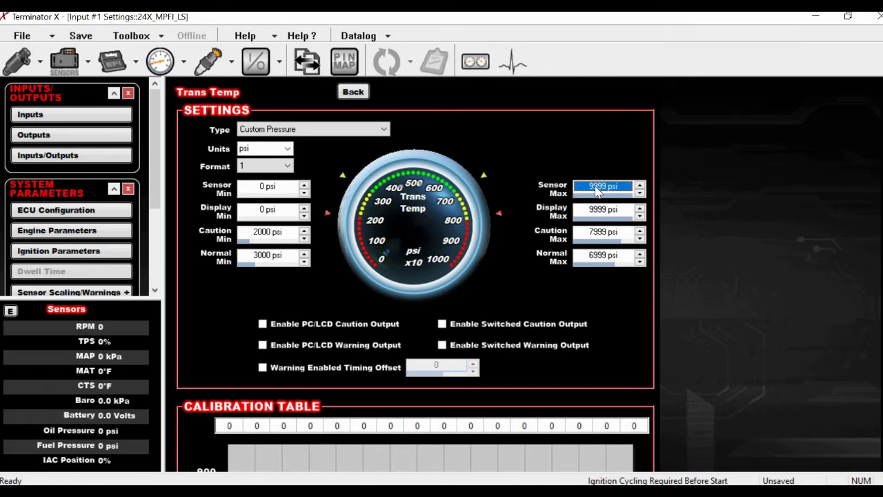
type("100")
key("Return")
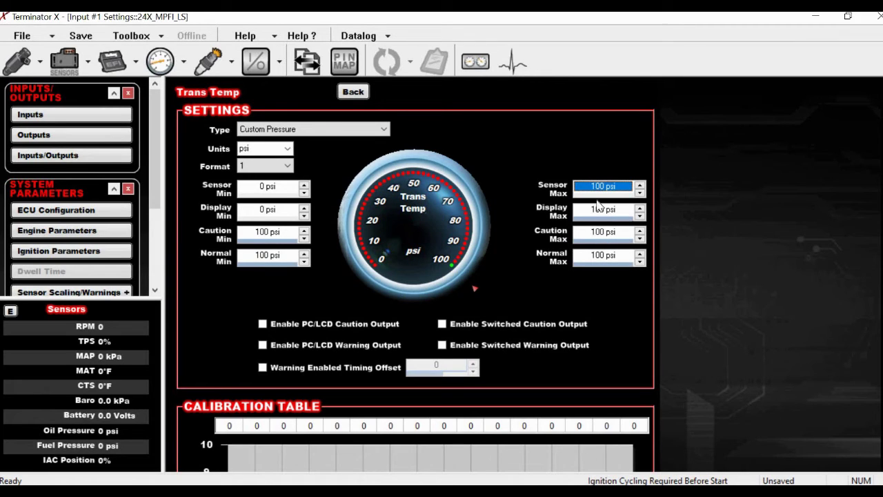
Set the Trans Temp input's caution minimum to 80 psi.
left_click(264, 236)
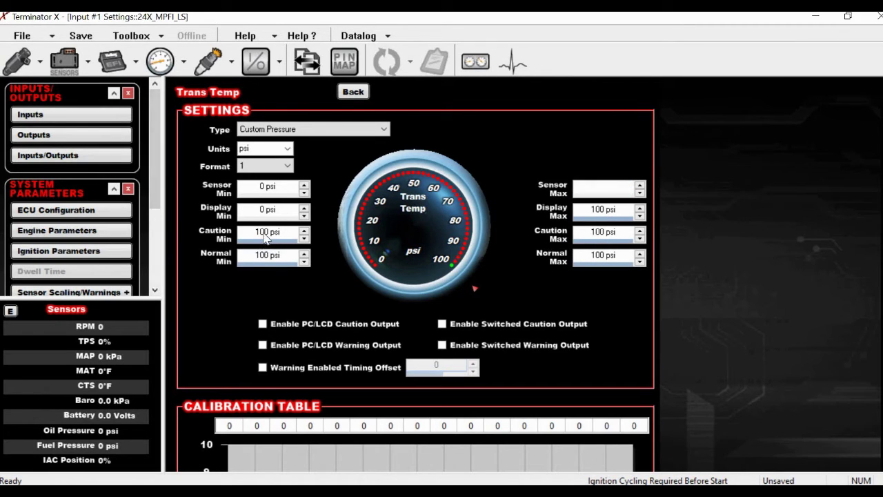
double_click(264, 235)
type("80")
key("Return")
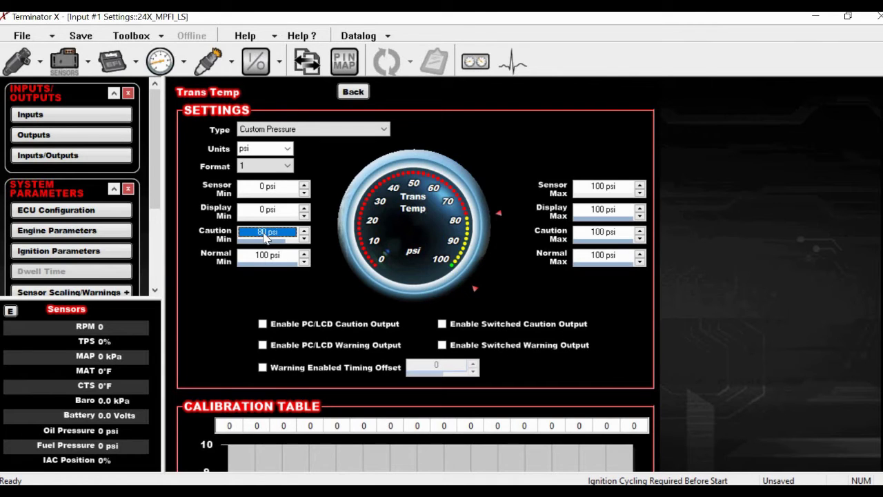
Set the Trans Temp input's normal minimum to 50 psi and its caution minimum to 40 psi.
double_click(261, 260)
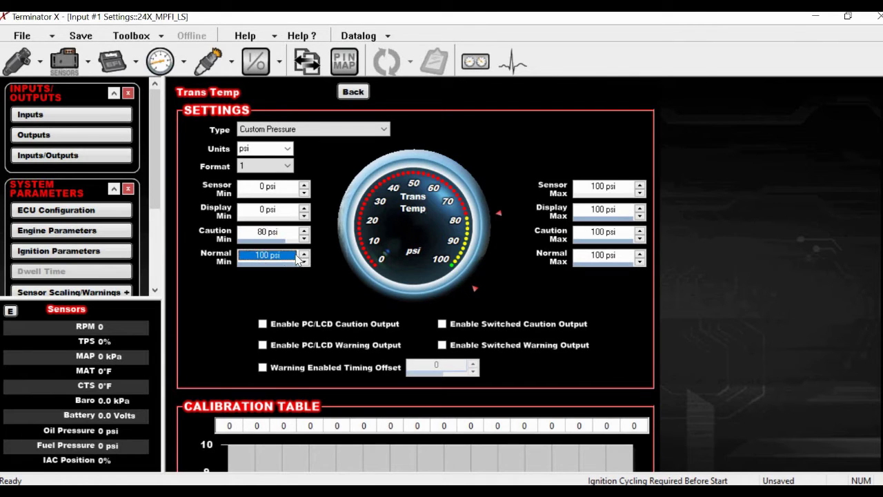
type("50")
key("Return")
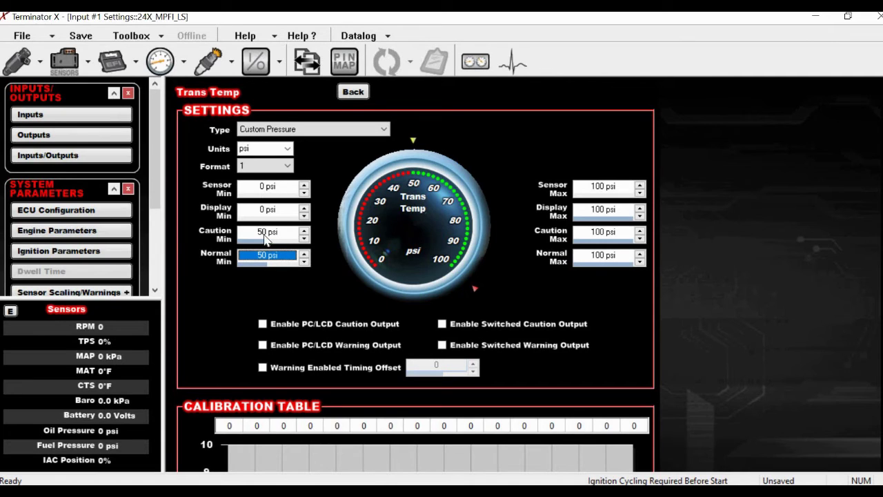
left_click(266, 234)
type("40")
key("Return")
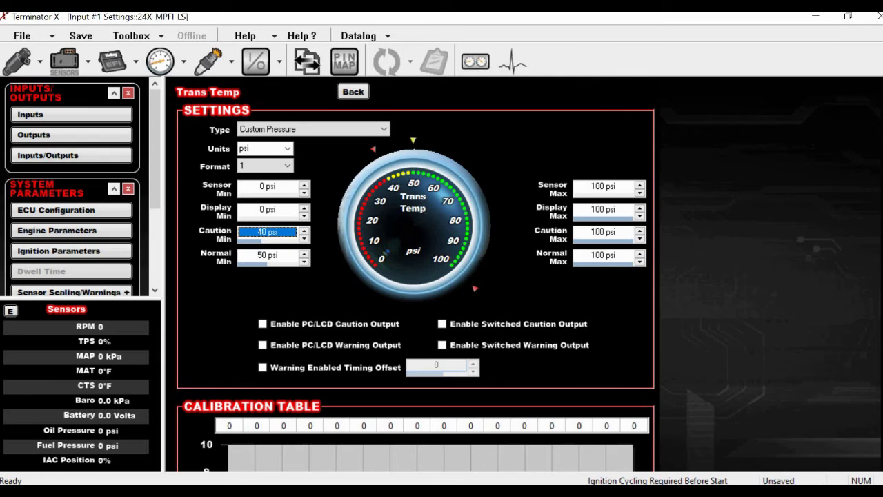
Set the calibration table's last voltage point to 5.00 and fill the voltage row evenly from 0 to 5 volts.
scroll(414, 276, "down", 5)
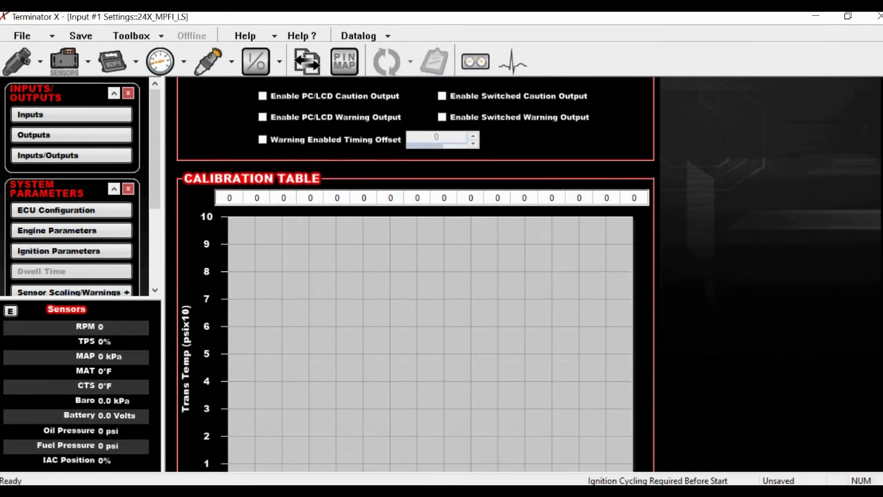
scroll(414, 276, "down", 2)
double_click(635, 442)
type("5")
key("Return")
left_click_drag(230, 445, 644, 452)
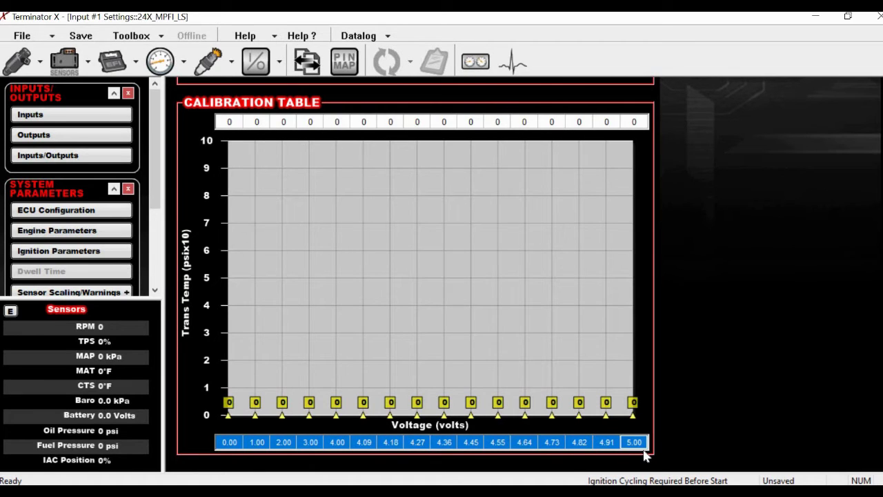
right_click(638, 446)
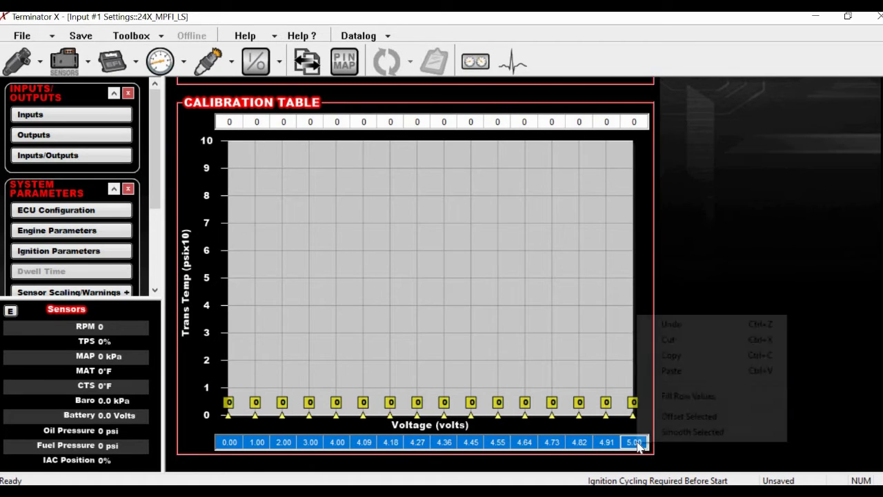
left_click(664, 395)
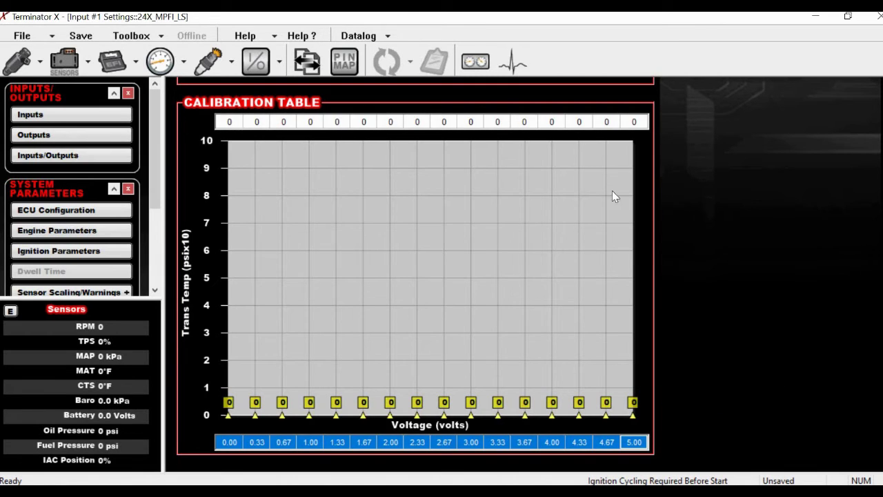
Set the calibration table's pressure at 5.00 volts to 100 psi and fill the pressure row linearly from 0 to 100.
left_click(627, 122)
type("100")
key("Return")
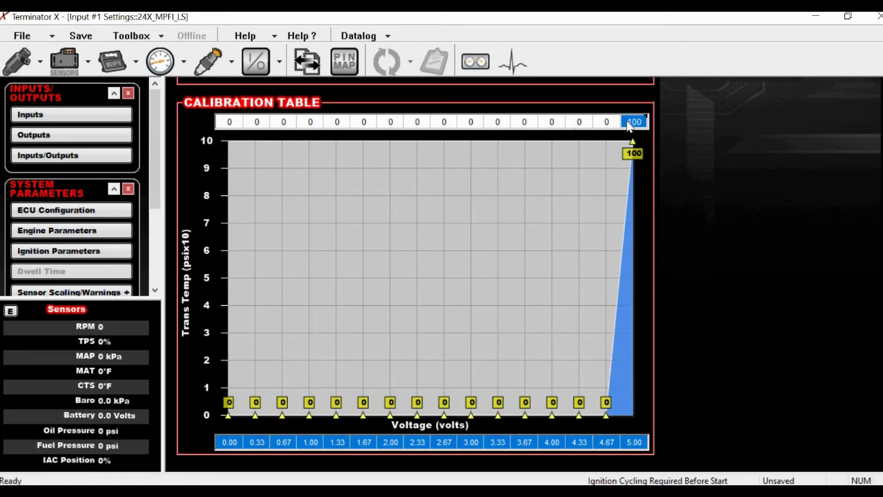
left_click(230, 122)
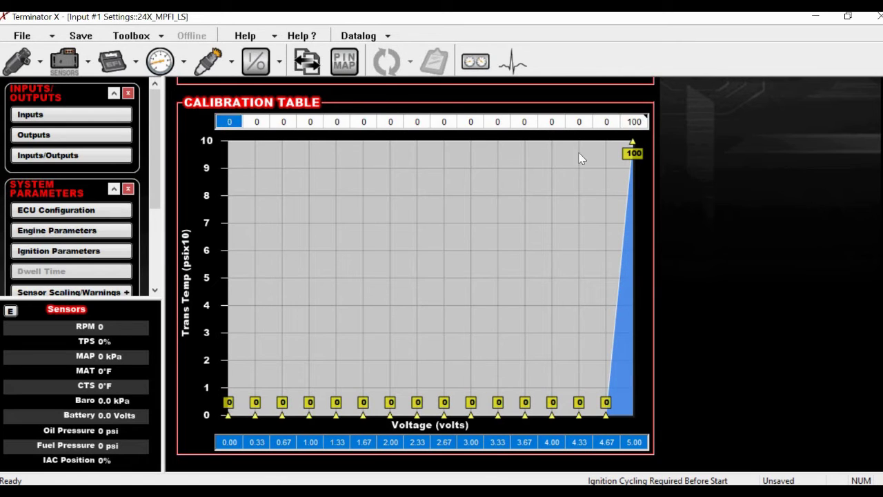
left_click(552, 122, "shift")
left_click(634, 122, "shift")
right_click(627, 122)
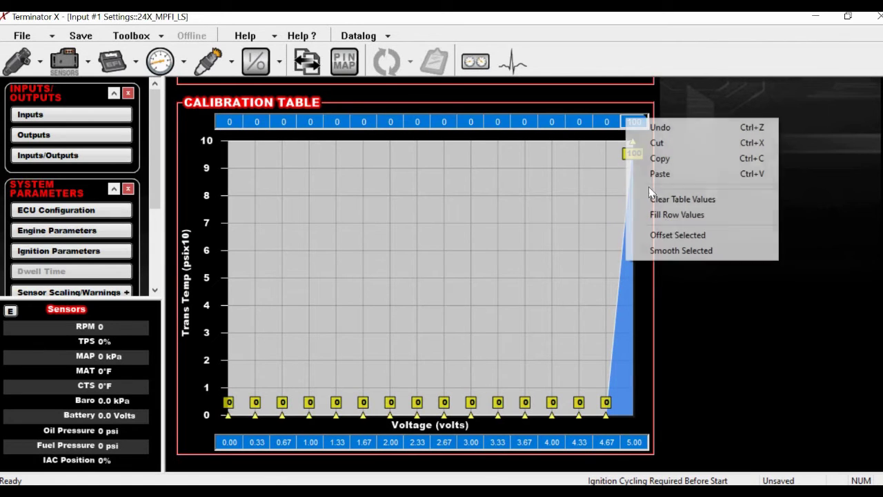
left_click(671, 215)
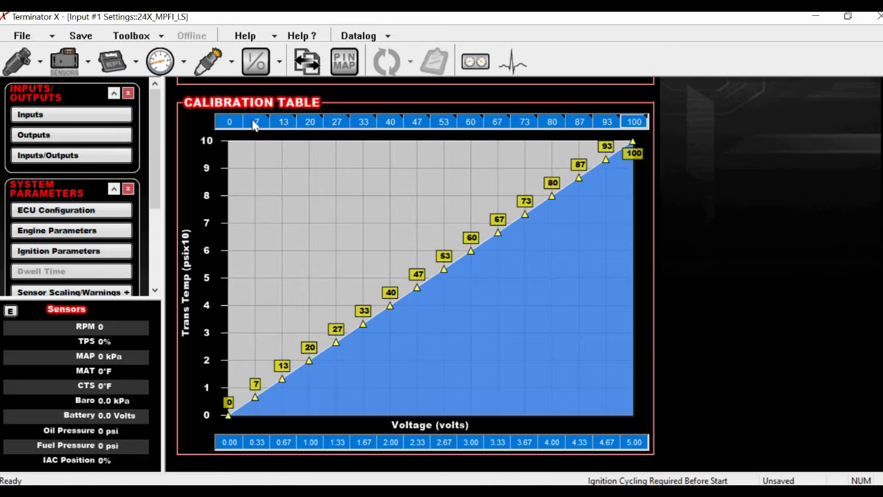
Enable output #1 in the Outputs list and set its type to PWM-.
left_click(256, 60)
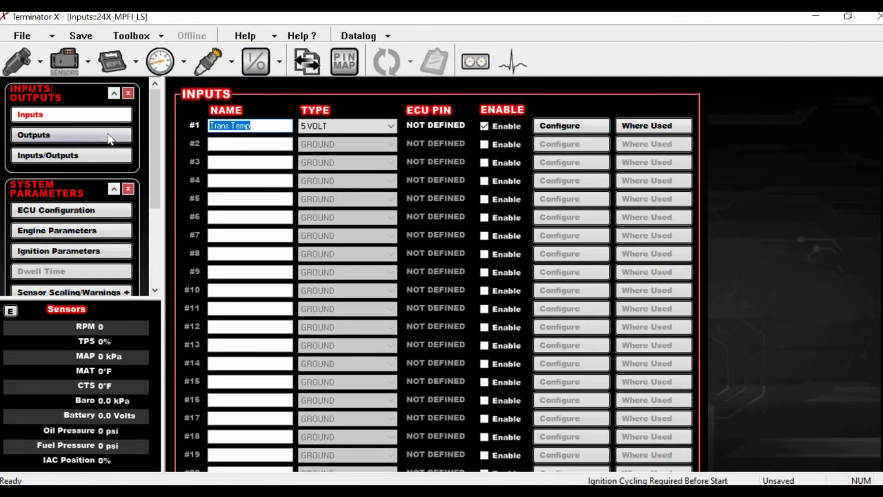
left_click(108, 136)
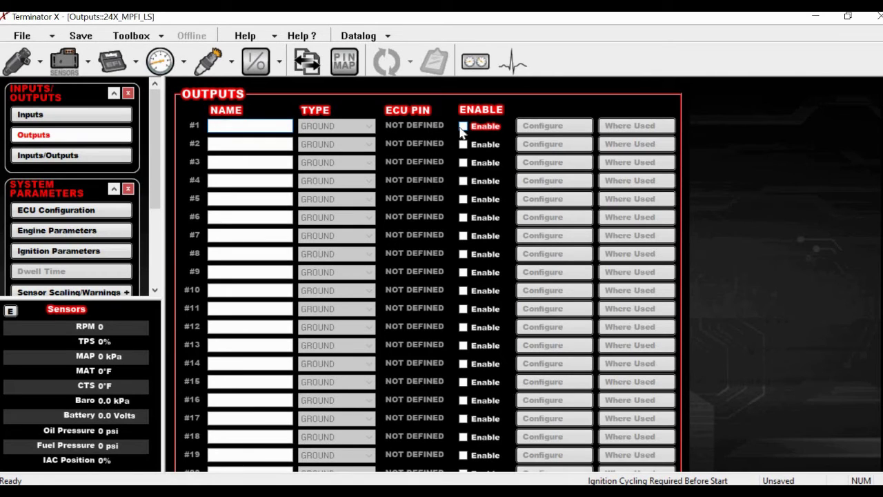
left_click(462, 127)
left_click(366, 126)
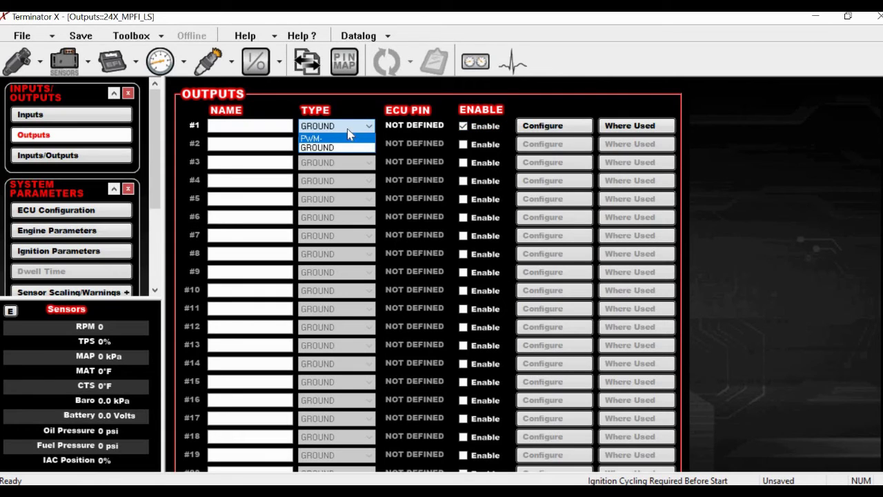
left_click(347, 128)
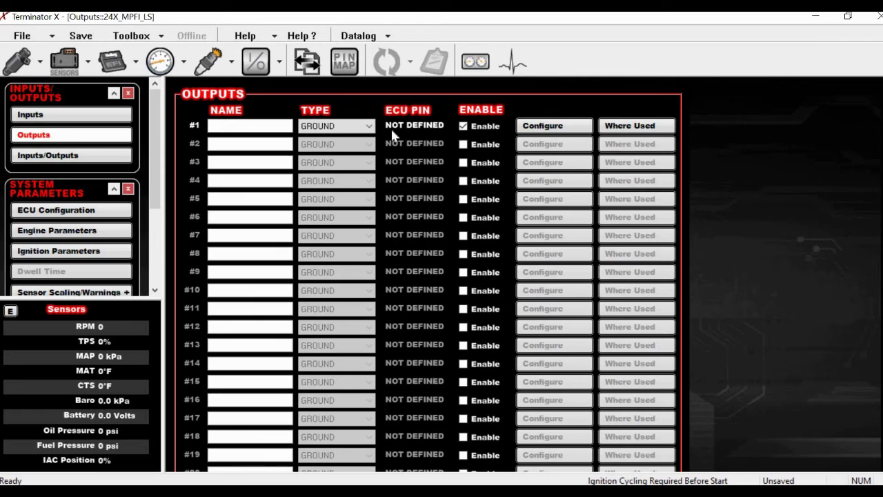
left_click(345, 127)
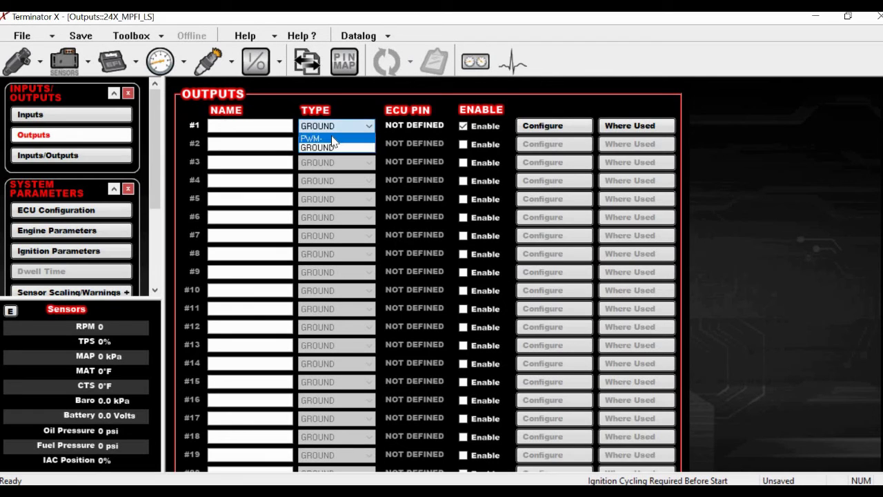
left_click(333, 140)
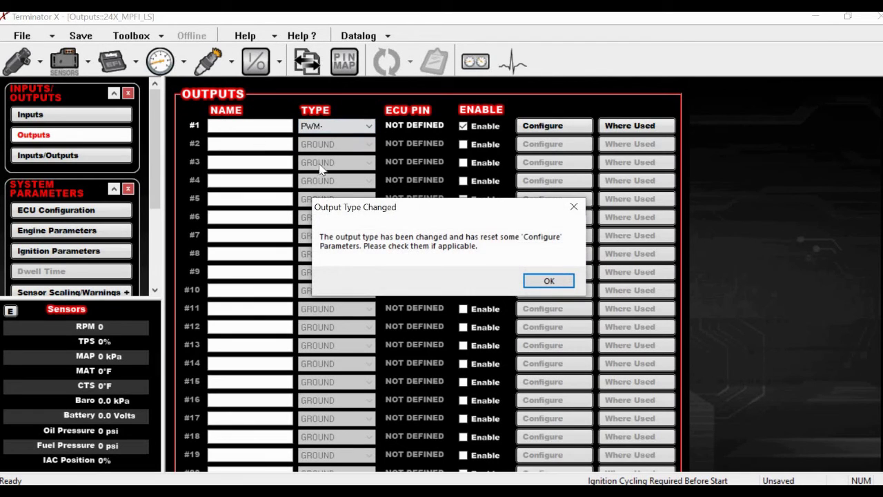
left_click(548, 280)
Name output #1 Mac Valve.
left_click(266, 127)
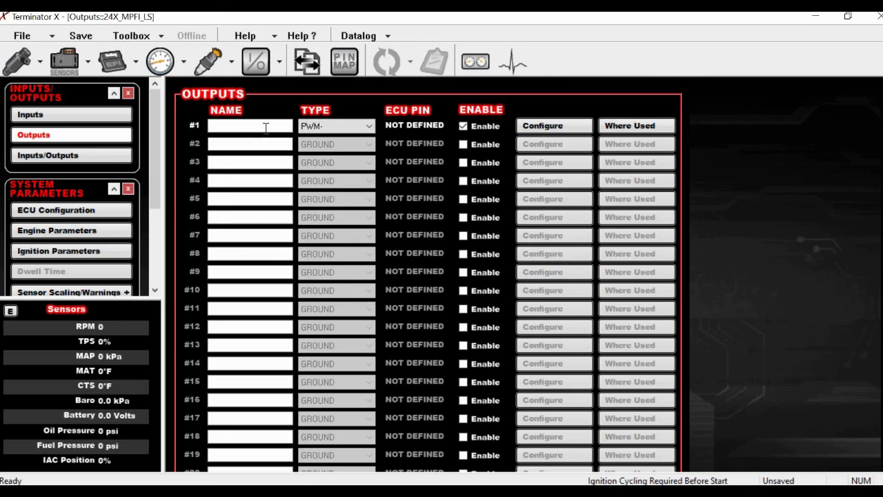
type("Mac Vak")
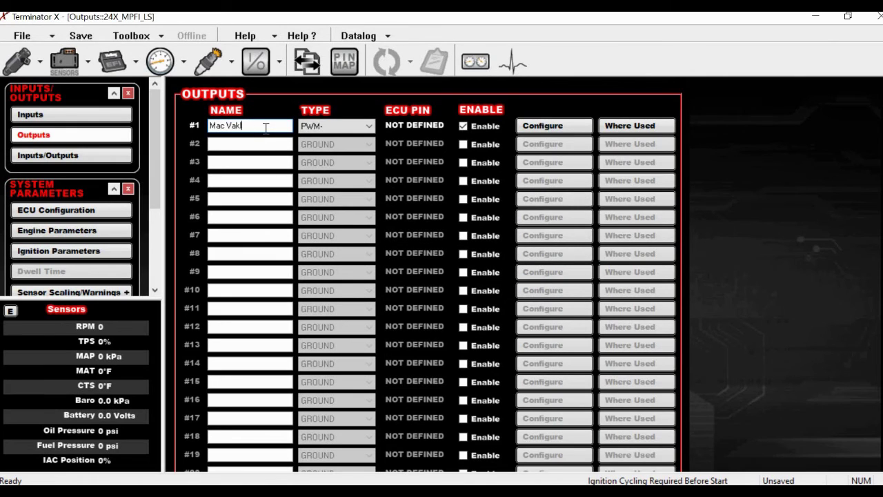
key("BackSpace")
type("lve")
Configure the Mac Valve output to use 2 sensor input triggers, with All of them required for activation.
left_click(542, 127)
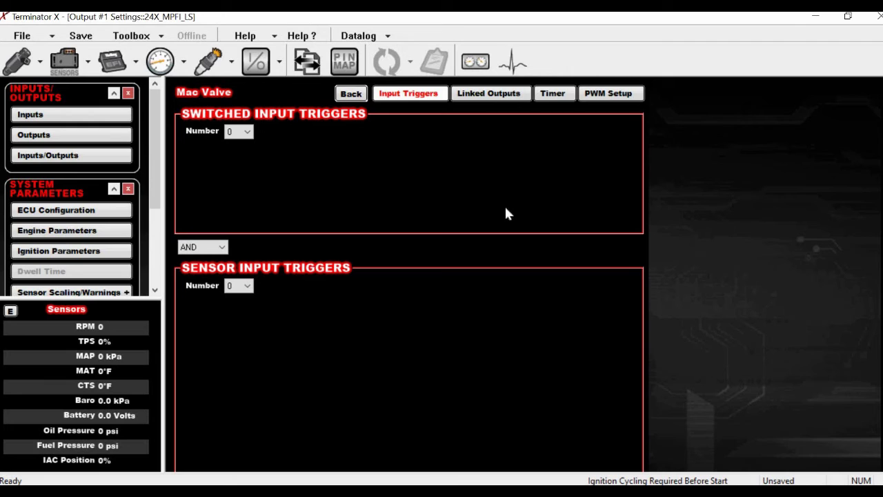
scroll(409, 276, "down", 2)
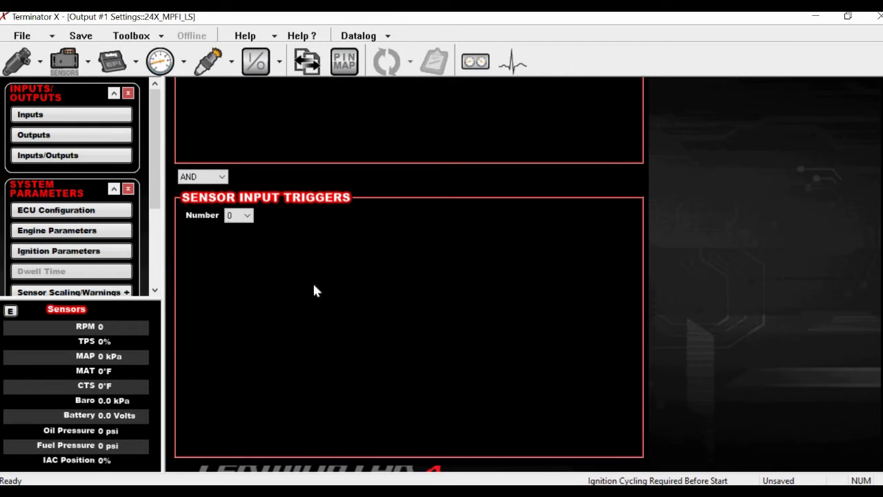
left_click(239, 215)
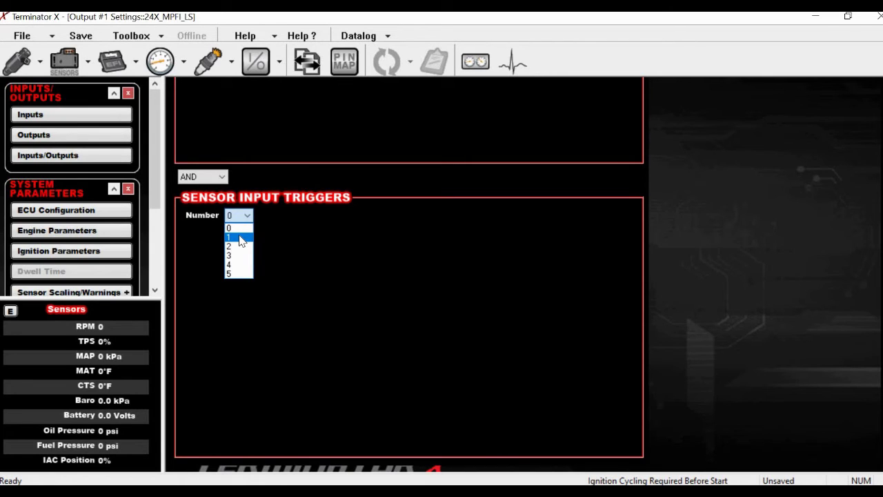
left_click(237, 246)
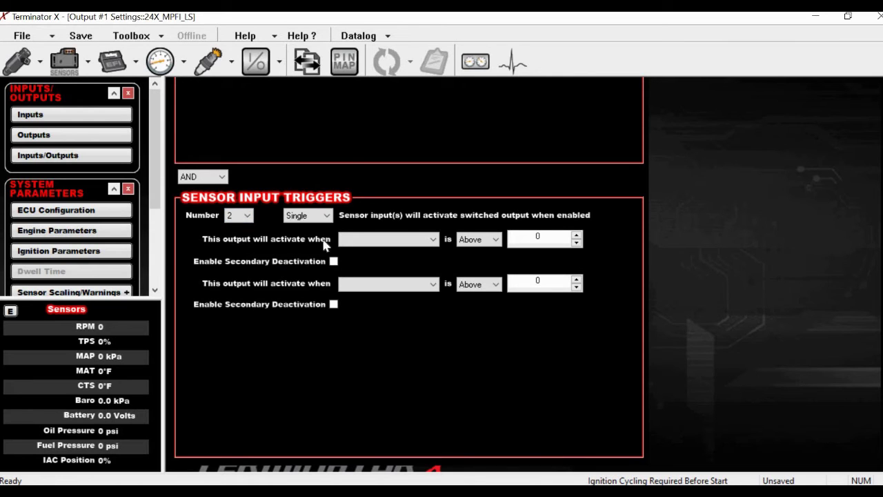
left_click(324, 216)
left_click(305, 238)
Set the first sensor input trigger to activate the output when TPS is above 75%.
left_click(393, 238)
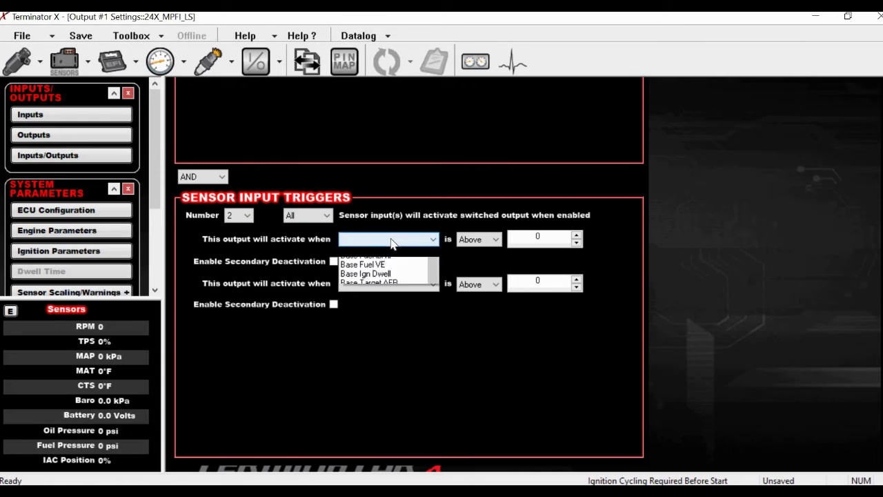
left_click(433, 277)
left_click(433, 278)
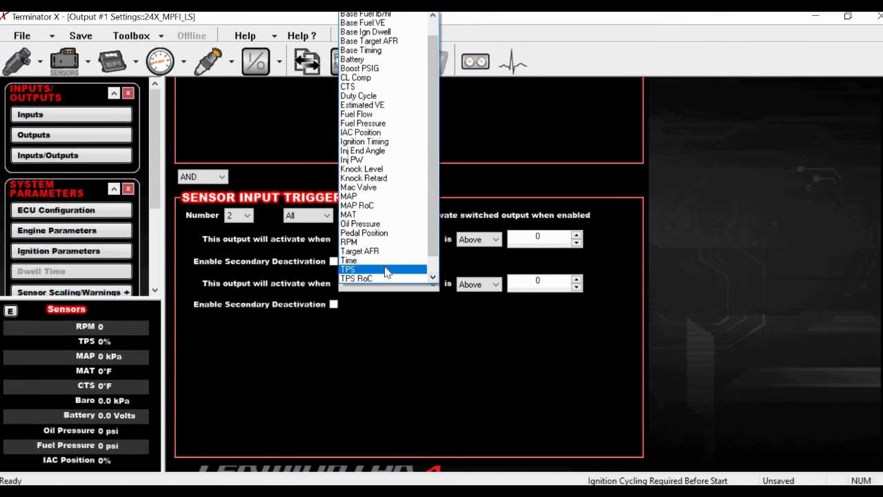
left_click(359, 271)
double_click(537, 239)
type("75")
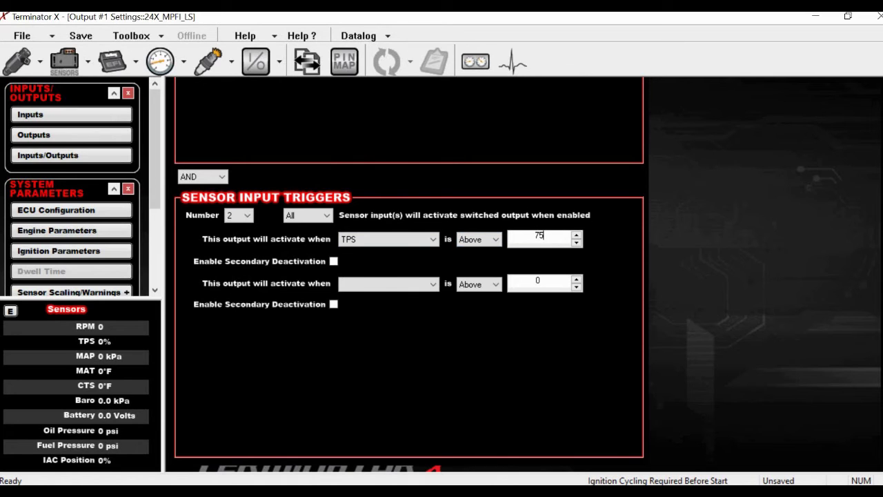
Set the second sensor input trigger to activate the output when CTS is above 100 °F.
left_click(385, 286)
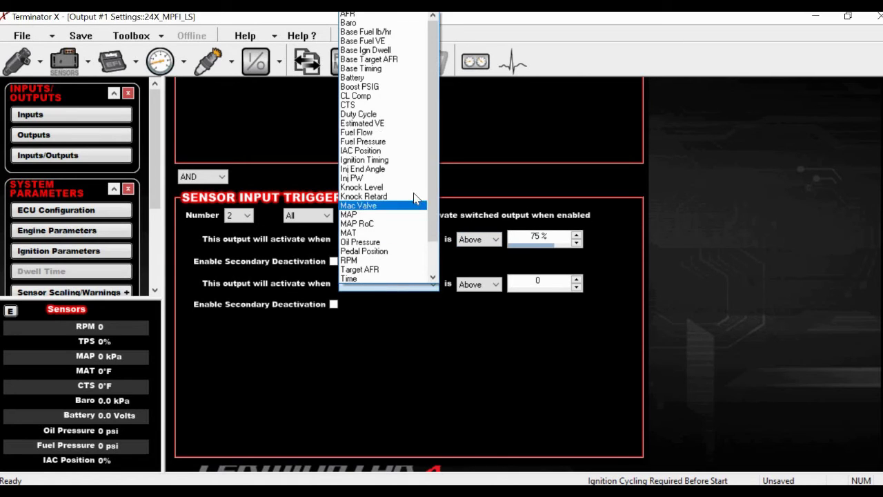
left_click(381, 105)
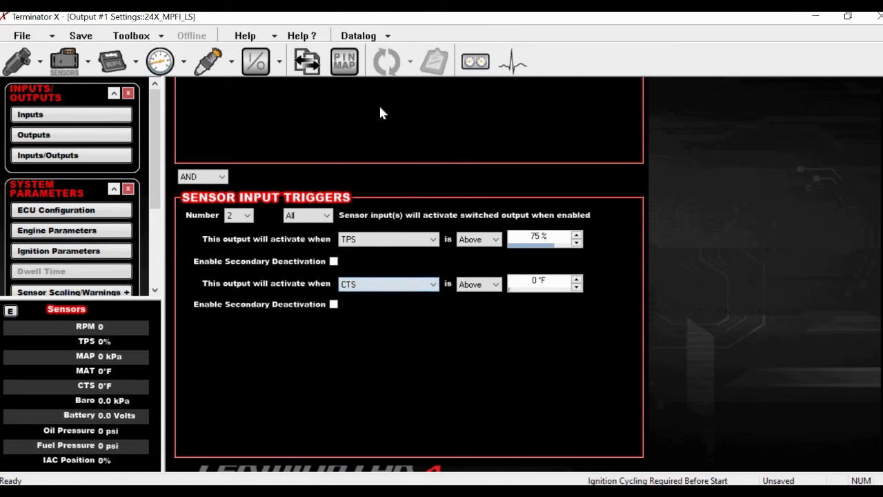
double_click(532, 282)
type("100")
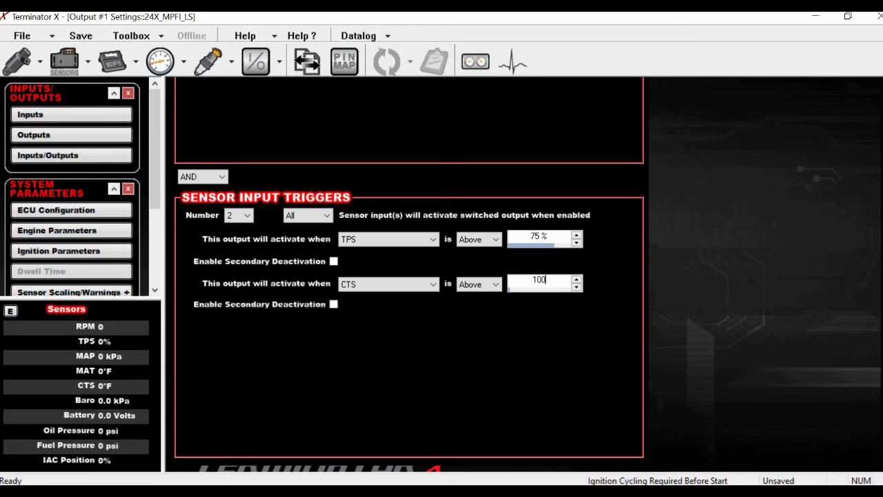
In the Mac Valve output's PWM setup, set the table's Y axis to TPS.
scroll(409, 276, "up", 2)
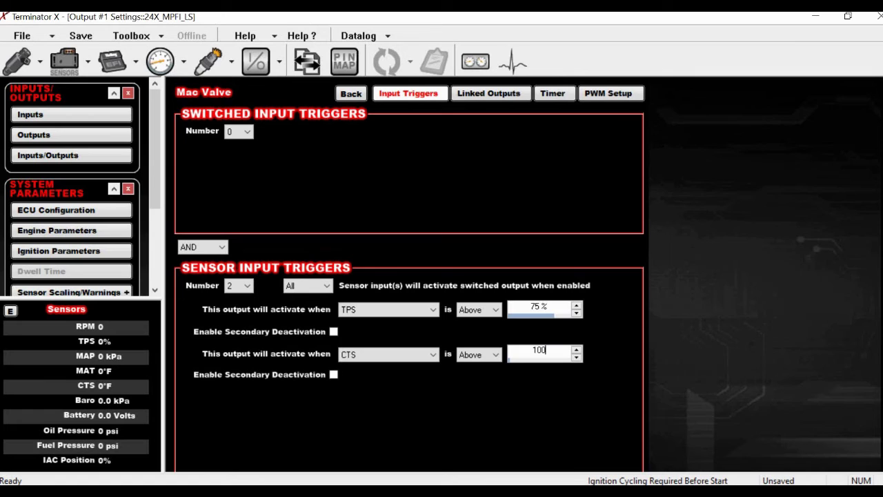
left_click(595, 95)
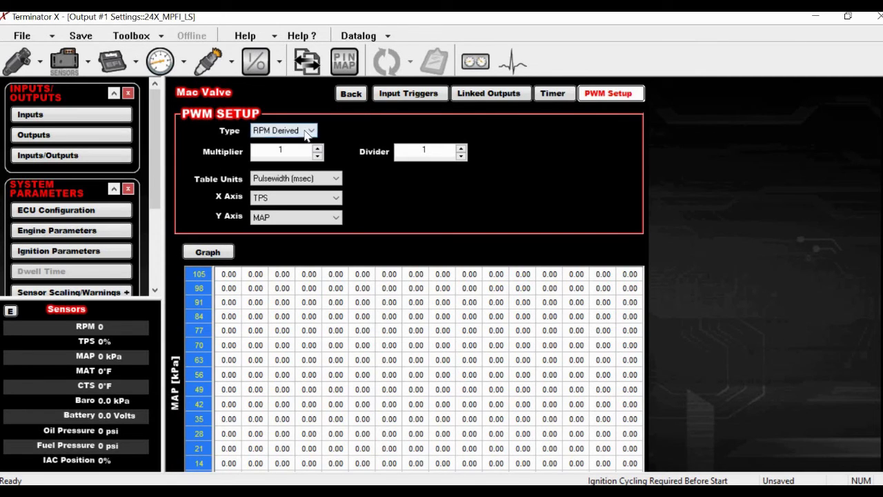
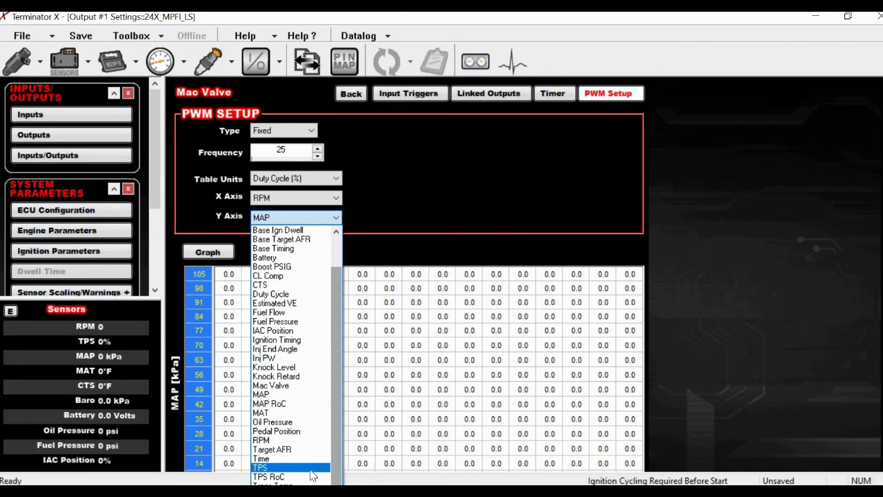
left_click(287, 471)
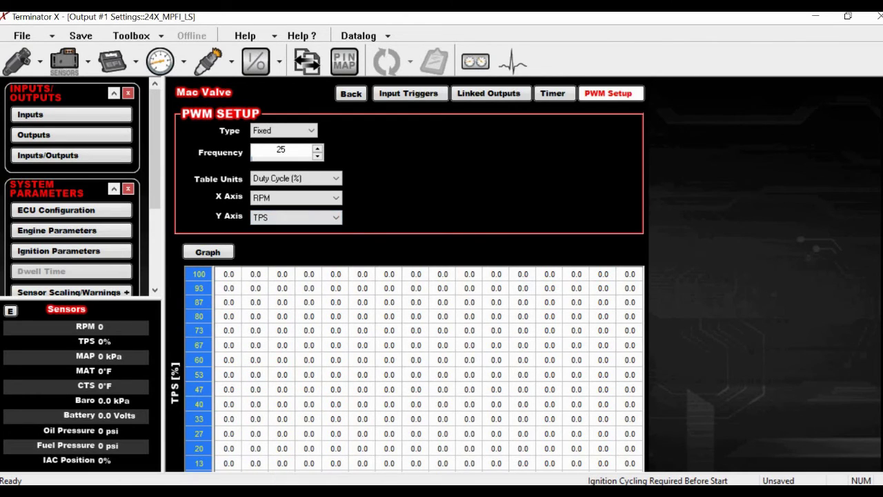
Set the PWM table's lowest TPS axis value to 75 and interpolate the TPS axis evenly up to 100.
scroll(195, 432, "down", 3)
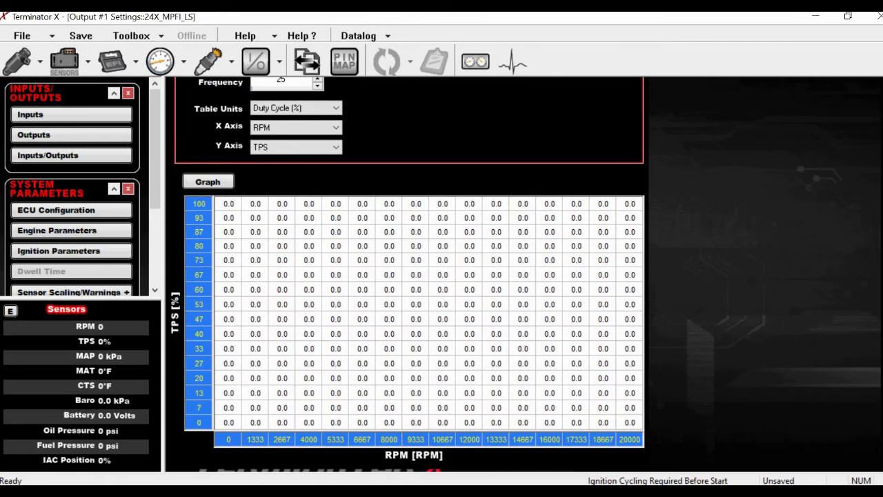
left_click(197, 423)
type("75")
key("Return")
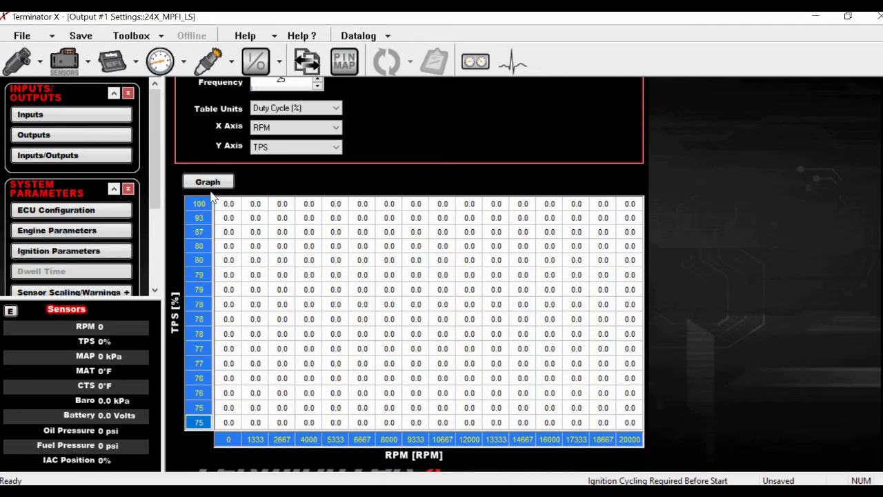
left_click_drag(205, 203, 207, 421)
right_click(214, 419)
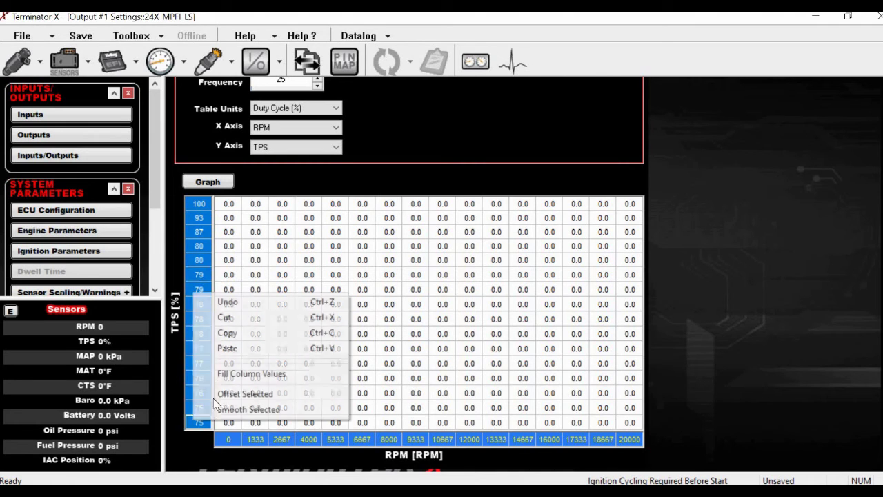
left_click(247, 374)
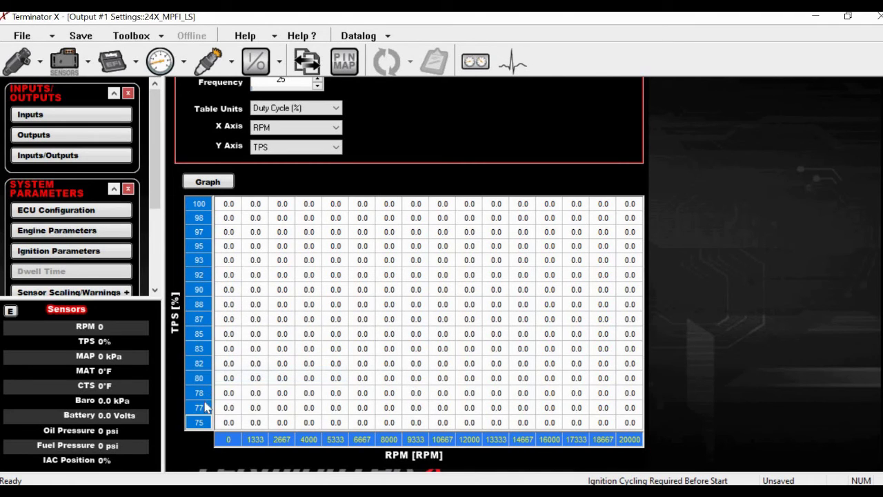
Set the PWM table's RPM axis endpoints to 2000 and 7000, then interpolate the values between them across the row.
left_click(231, 442)
type("2000")
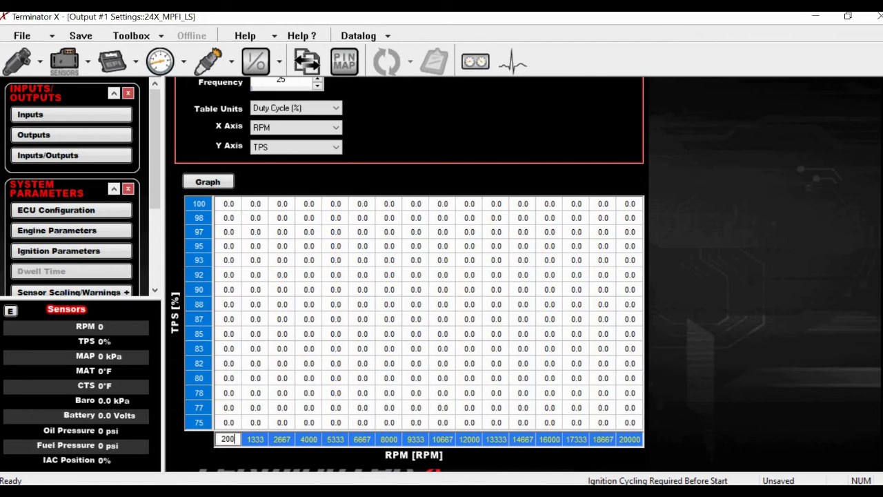
key("Return")
left_click(628, 442)
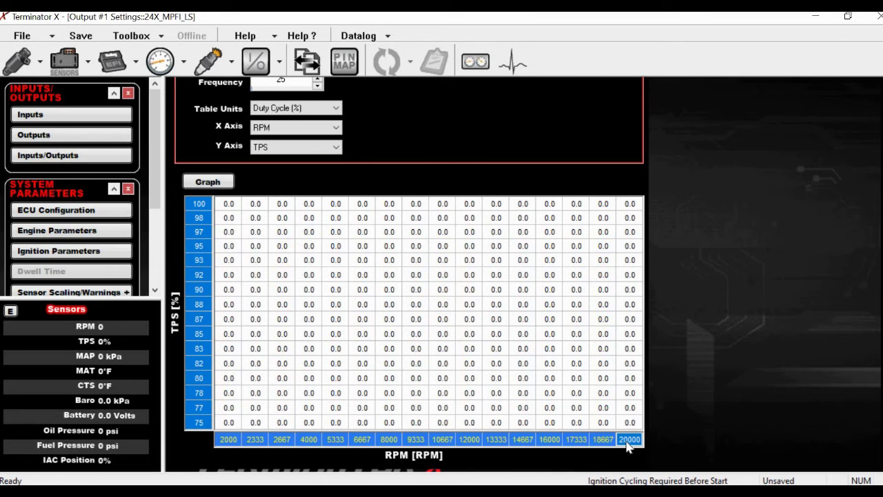
type("7000")
key("Return")
left_click_drag(237, 441, 335, 440)
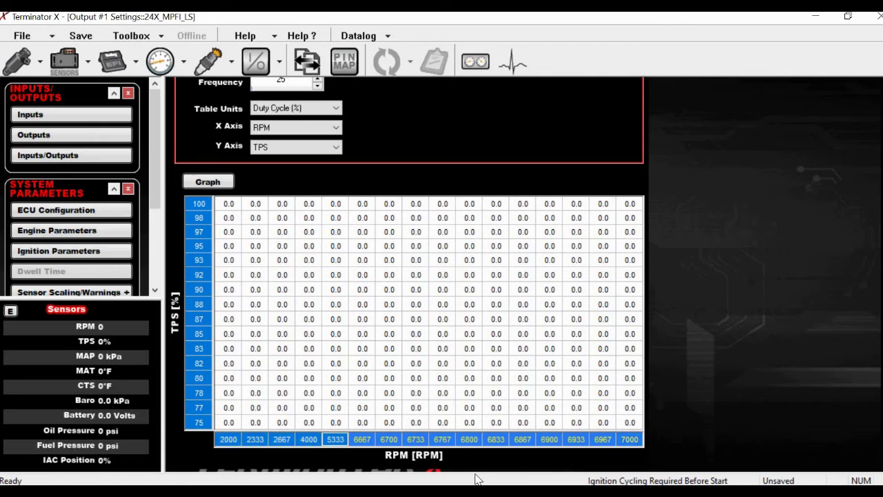
left_click(628, 440, "shift")
right_click(626, 439)
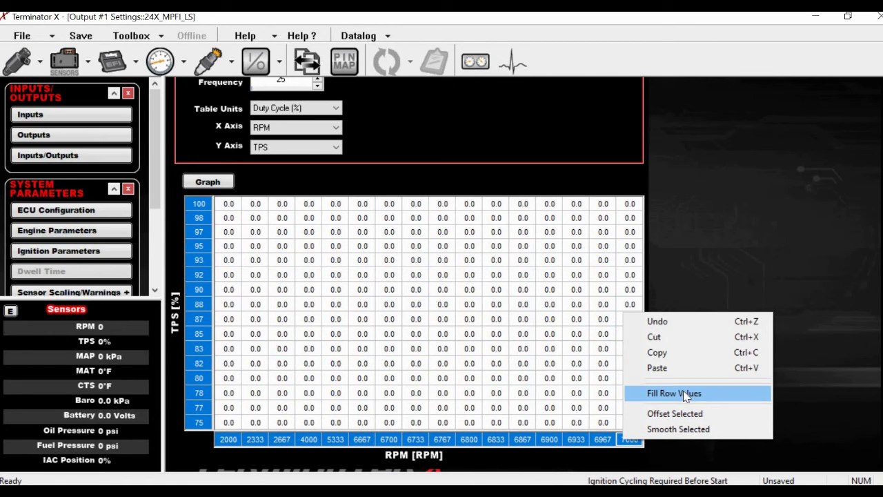
left_click(674, 394)
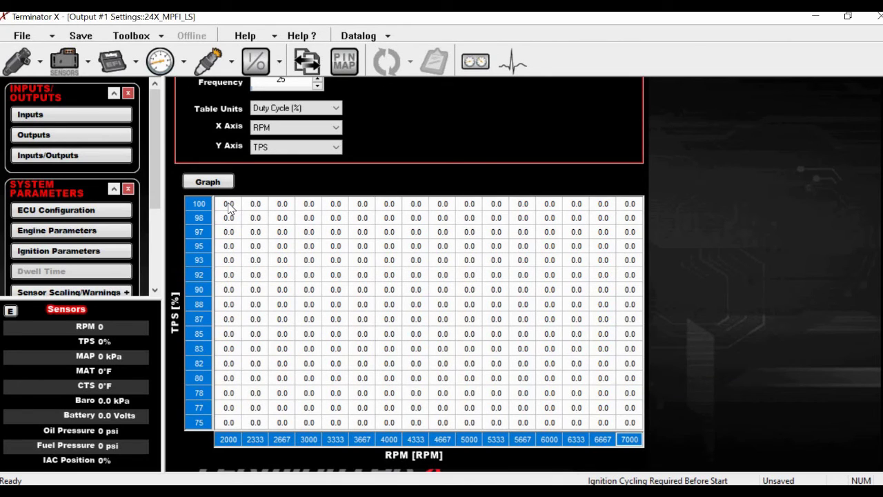
Set the duty cycle to 80% at 93–100% TPS for all RPM and interpolate every column down to the 75% TPS row.
left_click_drag(230, 208, 628, 269)
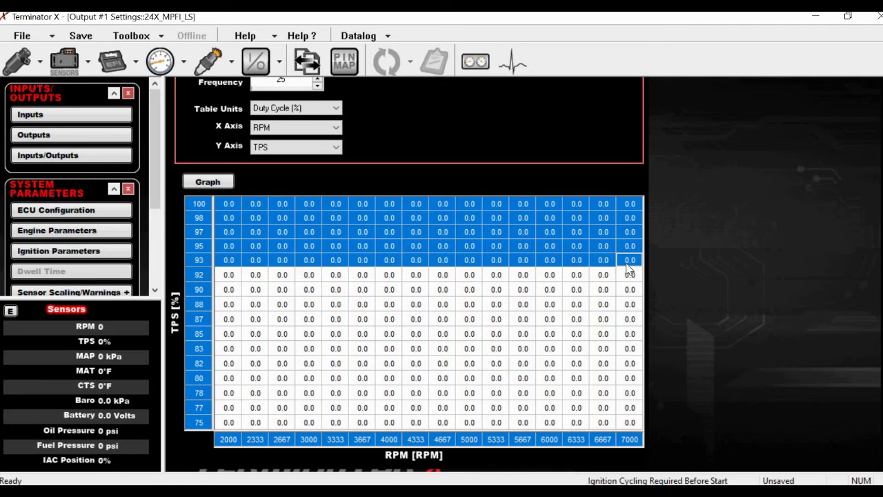
type("80")
key("Return")
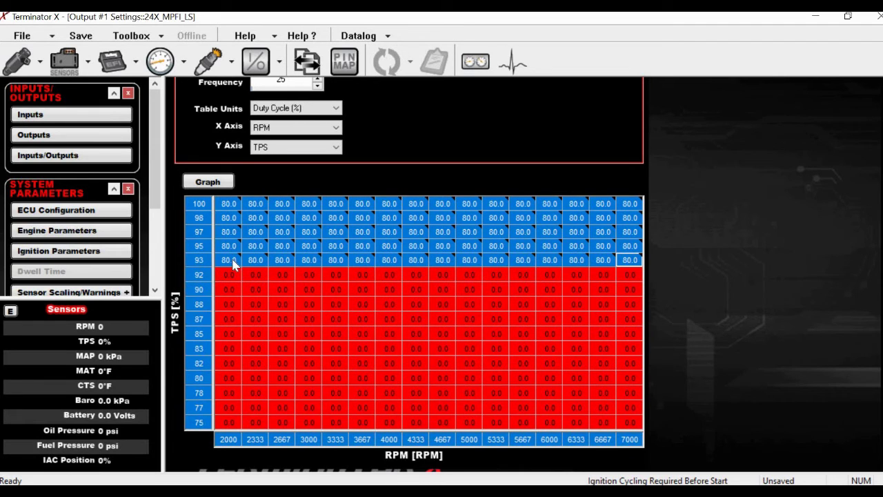
left_click_drag(233, 265, 641, 426)
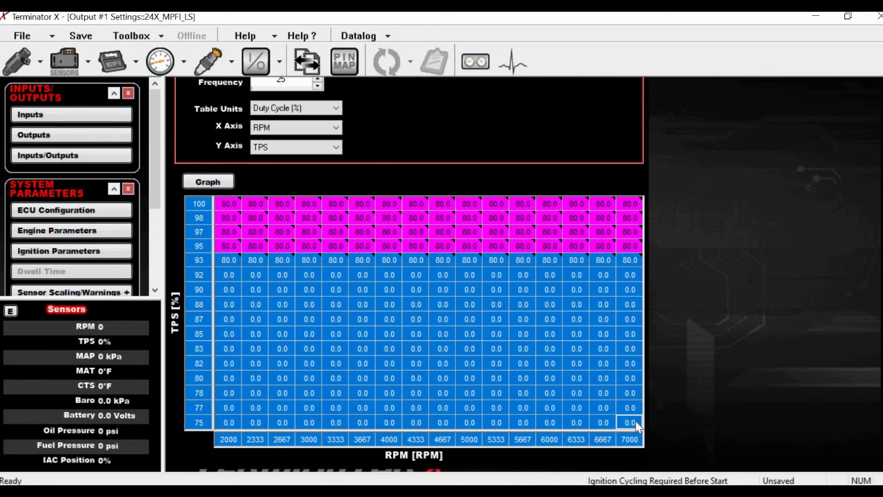
right_click(635, 421)
left_click(698, 359)
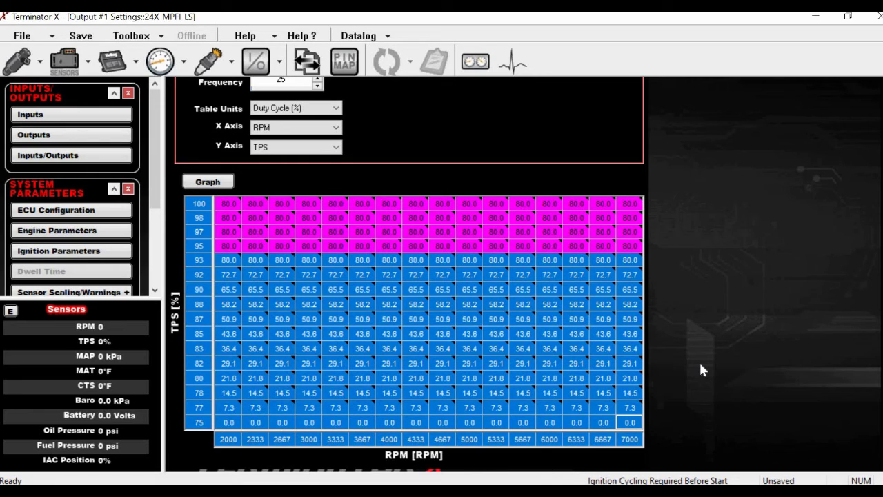
Set the duty cycle to 90% for 5000–7000 RPM at 93–100% TPS and interpolate those rows between 4000 and 5000 RPM.
left_click_drag(635, 205, 443, 265)
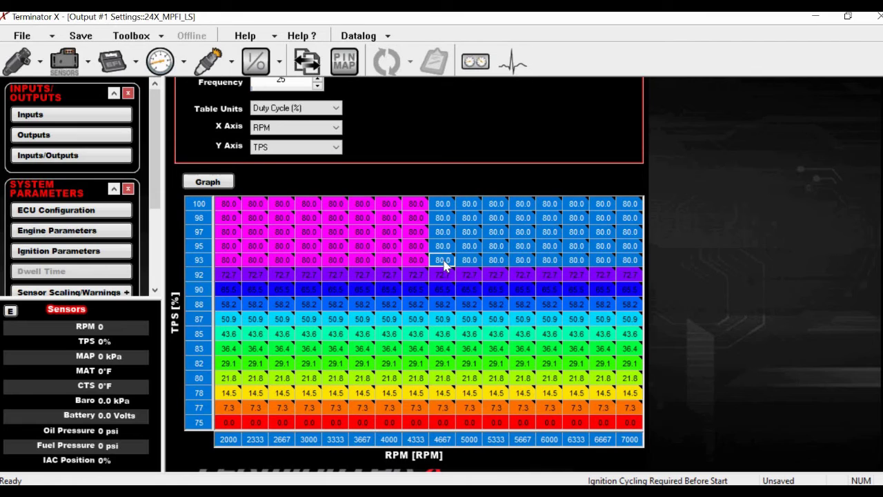
left_click_drag(466, 204, 631, 266)
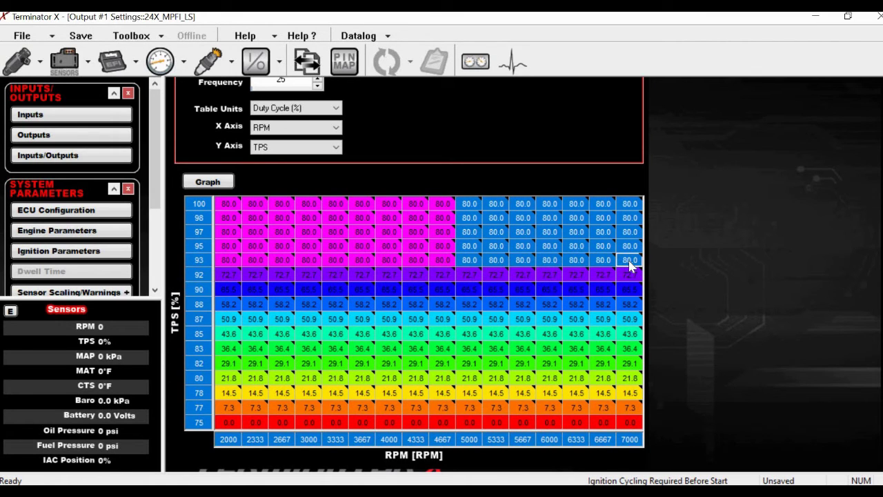
type("90")
key("Return")
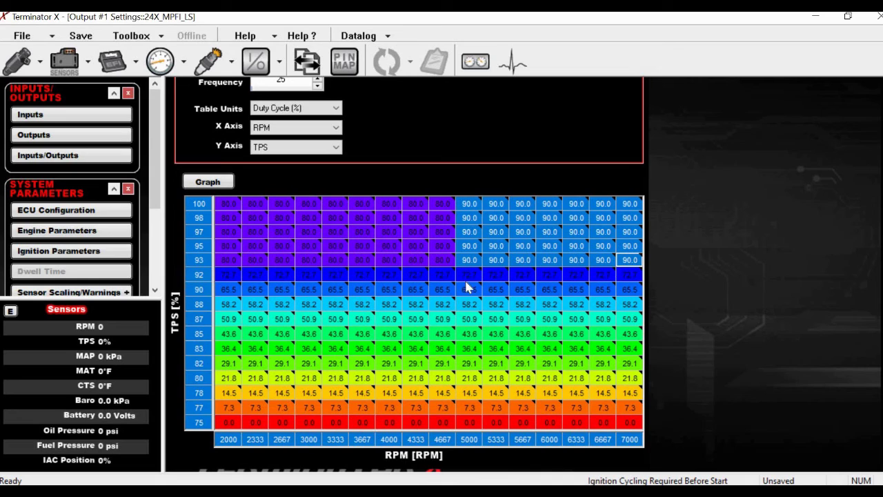
left_click(233, 263)
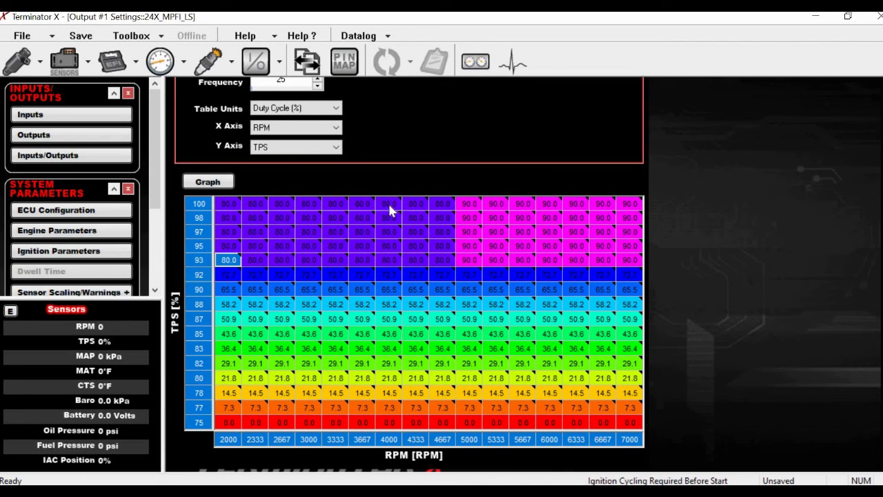
left_click_drag(388, 203, 467, 258)
right_click(463, 258)
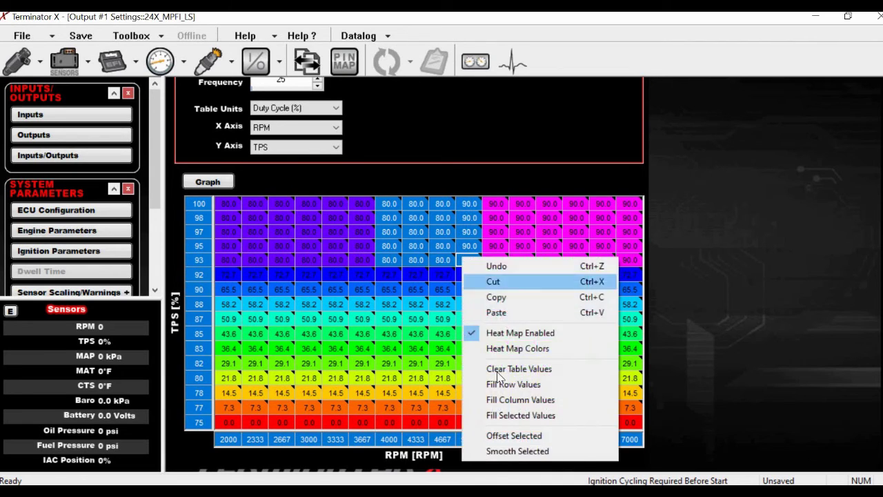
left_click(508, 384)
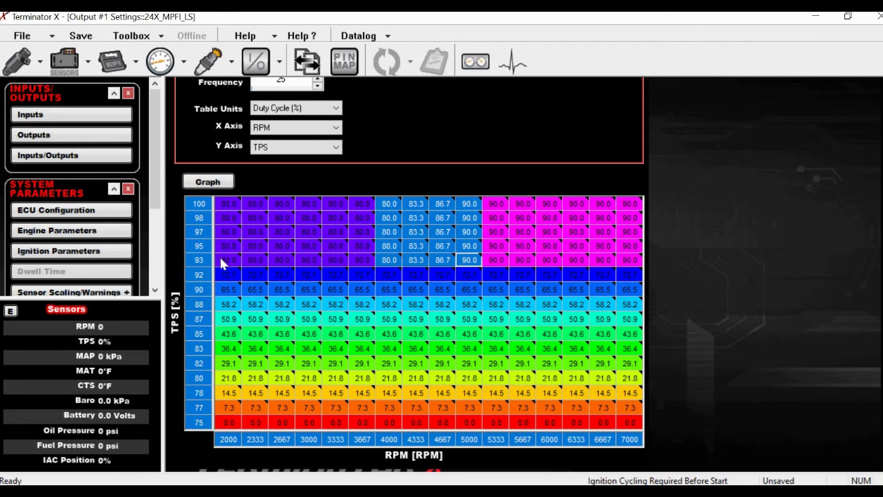
Re-interpolate the duty cycle columns between the 93% and 75% TPS rows across the full RPM range.
left_click_drag(228, 260, 628, 420)
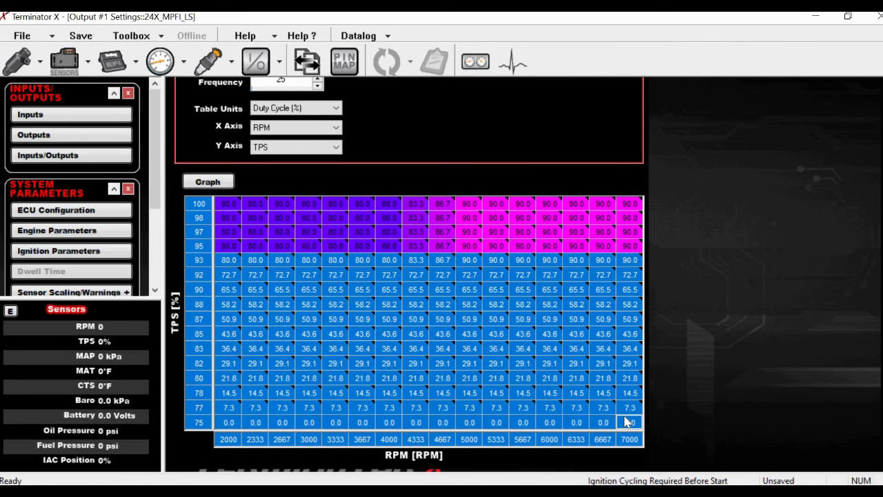
right_click(627, 420)
left_click(683, 355)
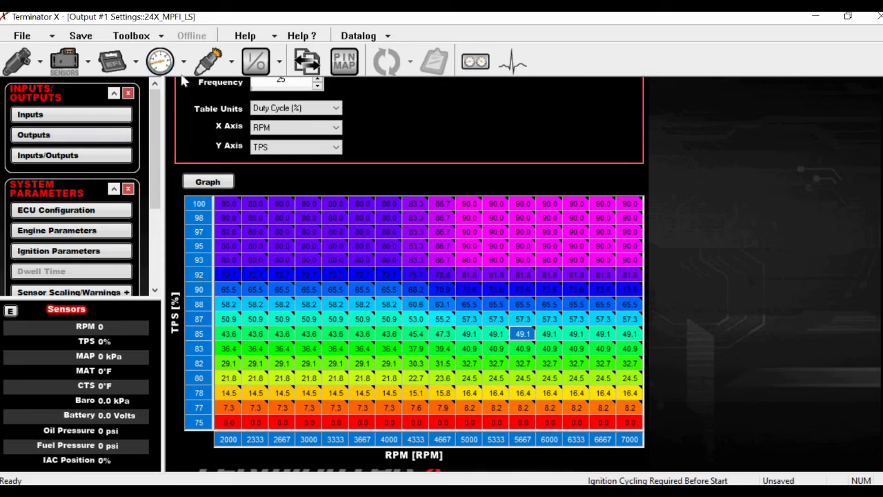
In the outputs list, name output #2 Alternator and enable it.
left_click(78, 138)
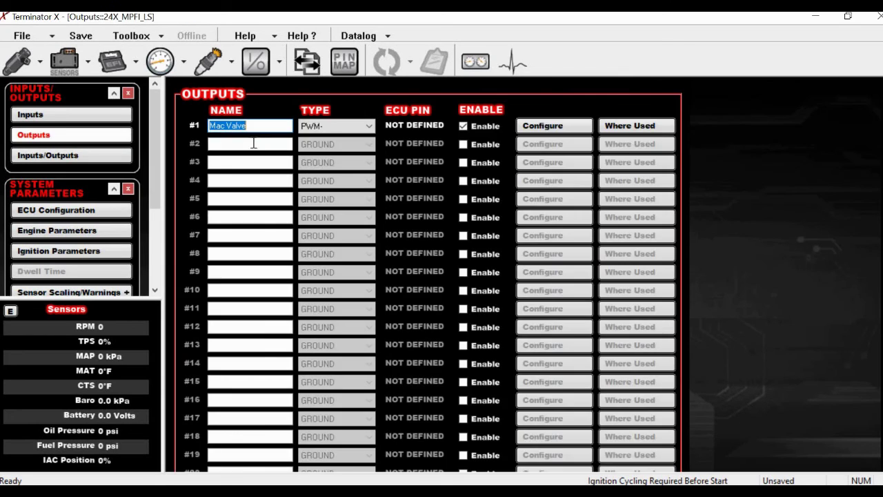
left_click(253, 144)
type("Al")
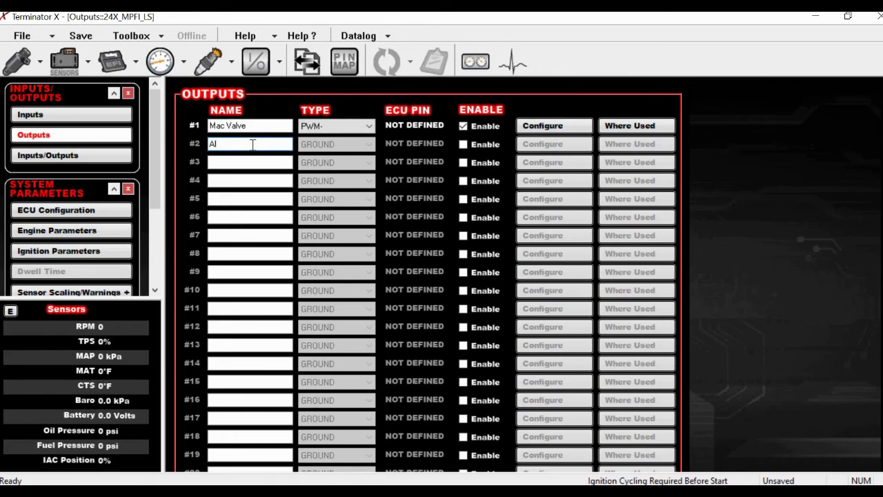
type("ternator")
left_click(464, 144)
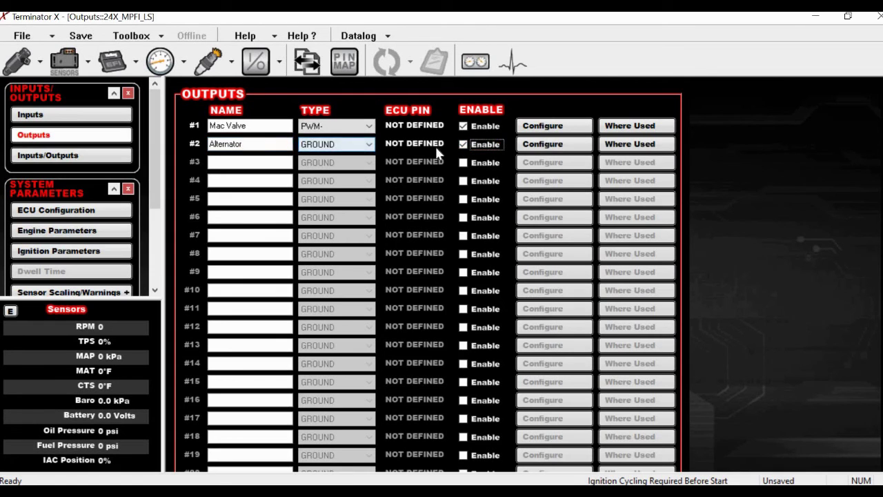
Configure the Alternator output with 1 sensor input trigger that activates it when RPM is above 500.
left_click(543, 144)
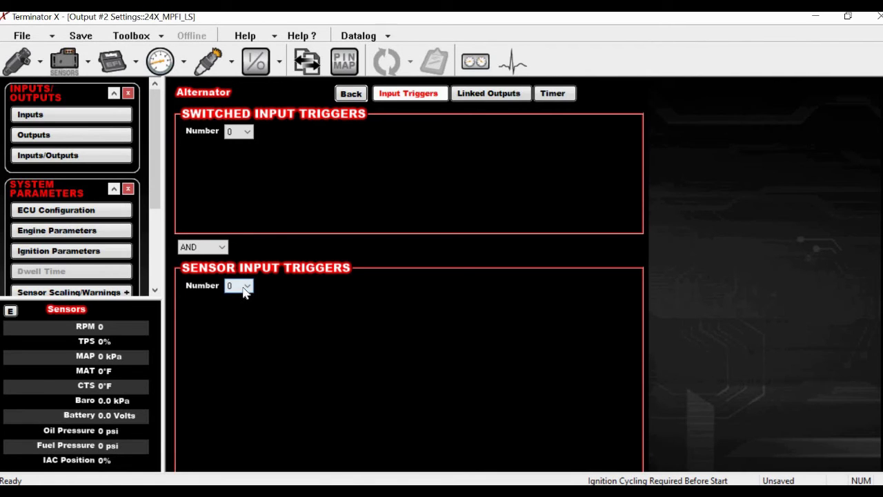
left_click(245, 287)
left_click(240, 296)
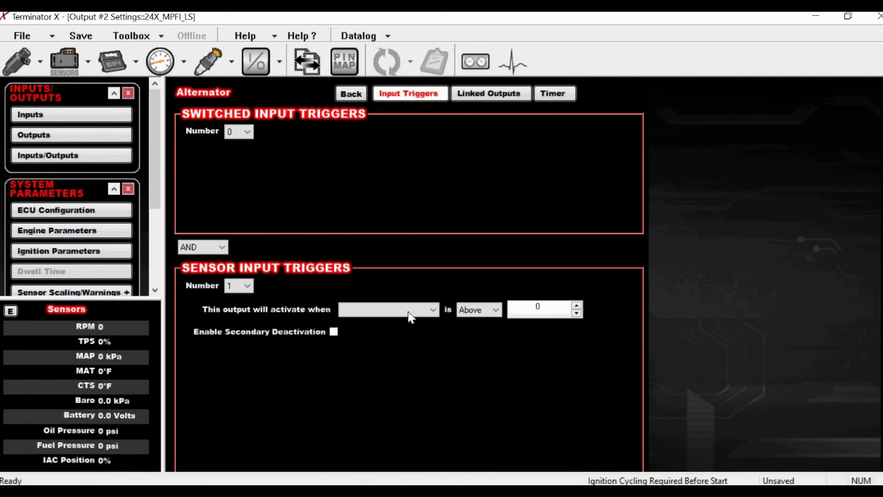
left_click(412, 312)
left_click(378, 278)
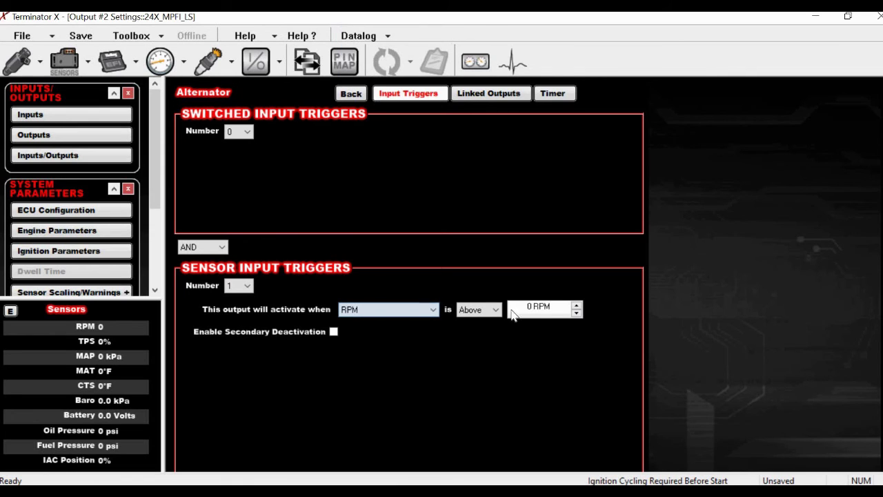
double_click(517, 310)
type("500")
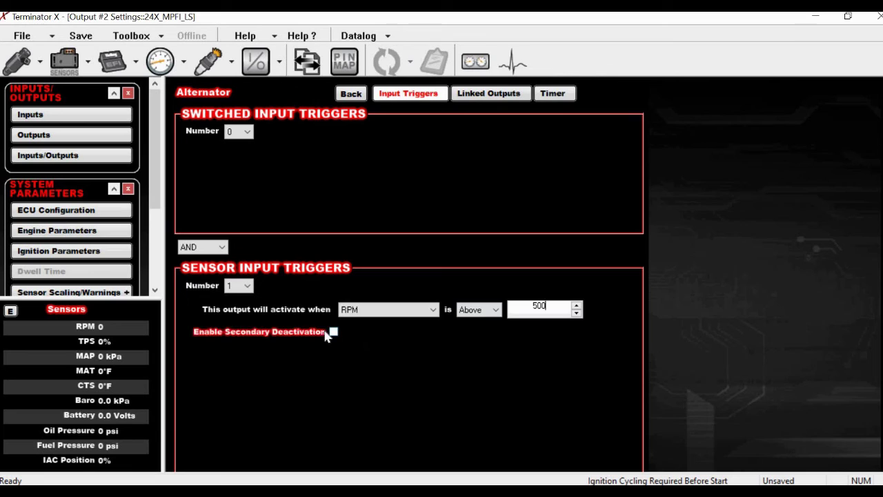
Increase the Alternator output's sensor input triggers to 2 and set the second to activate when RPM is below 4000.
left_click(248, 287)
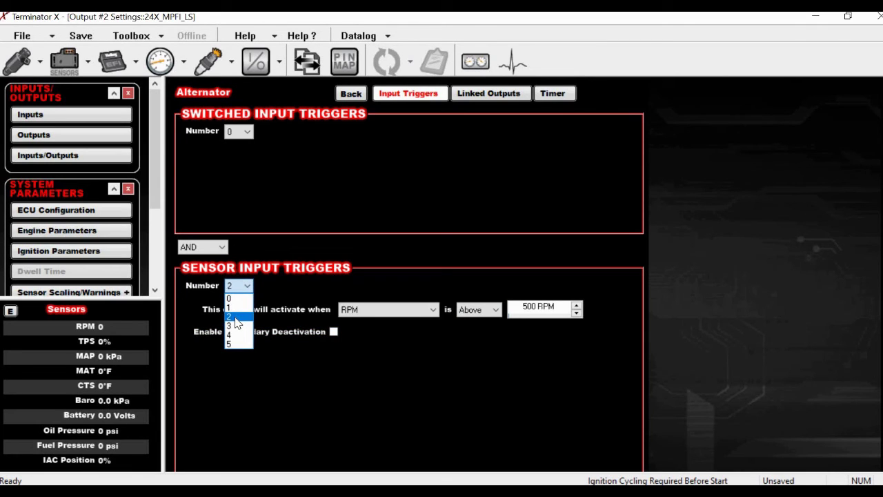
left_click(235, 317)
left_click(387, 354)
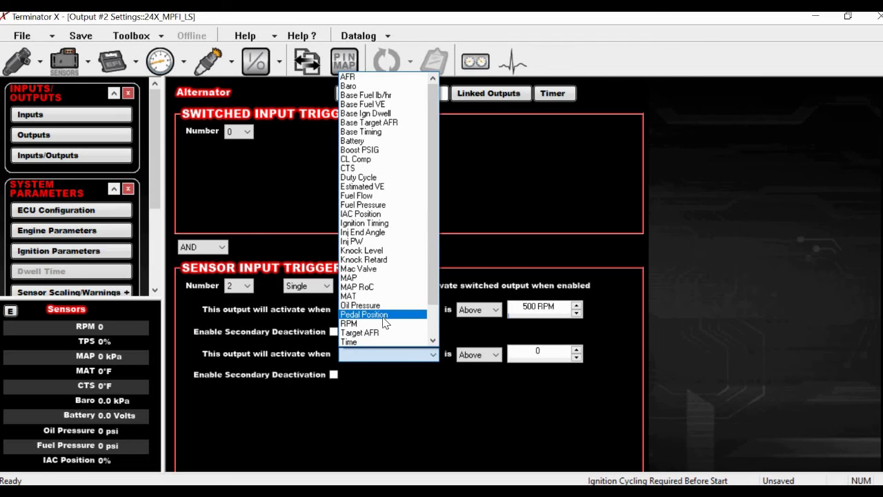
left_click(384, 324)
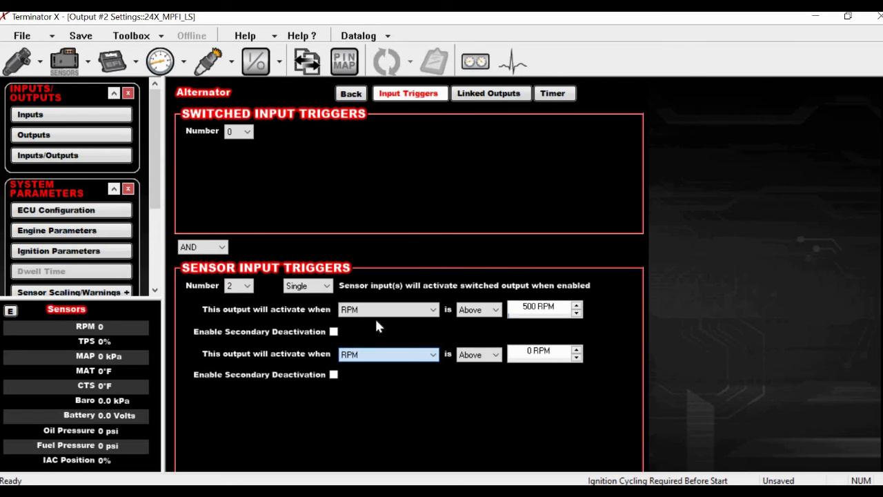
left_click(474, 356)
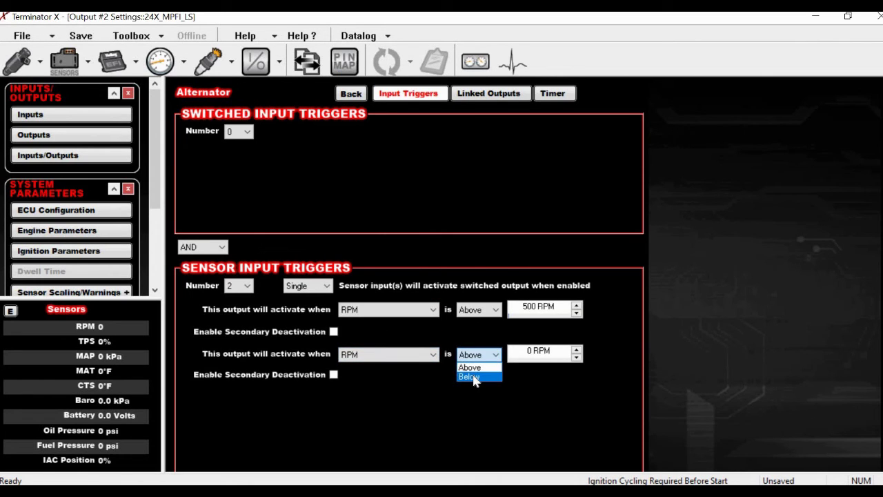
left_click(474, 377)
left_click(540, 352)
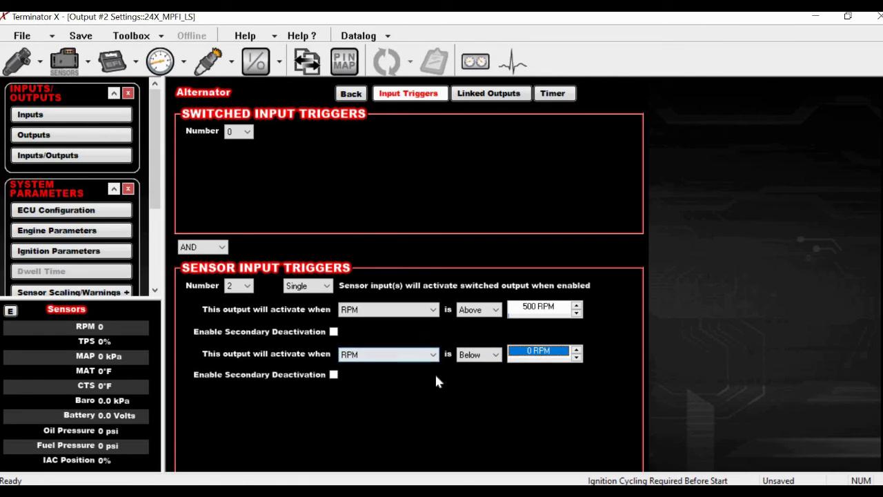
type("4000")
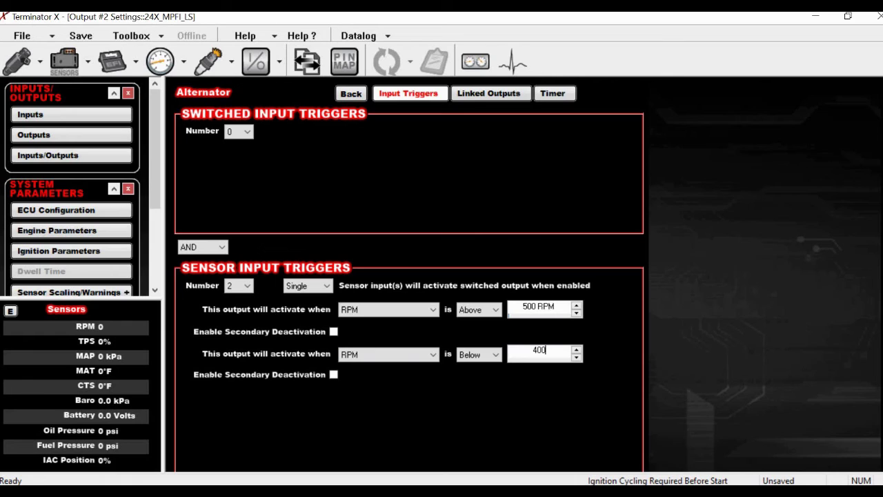
key("Return")
Increase the Alternator output's sensor input triggers to 3 and set the third to activate when TPS is below 75%.
left_click(241, 285)
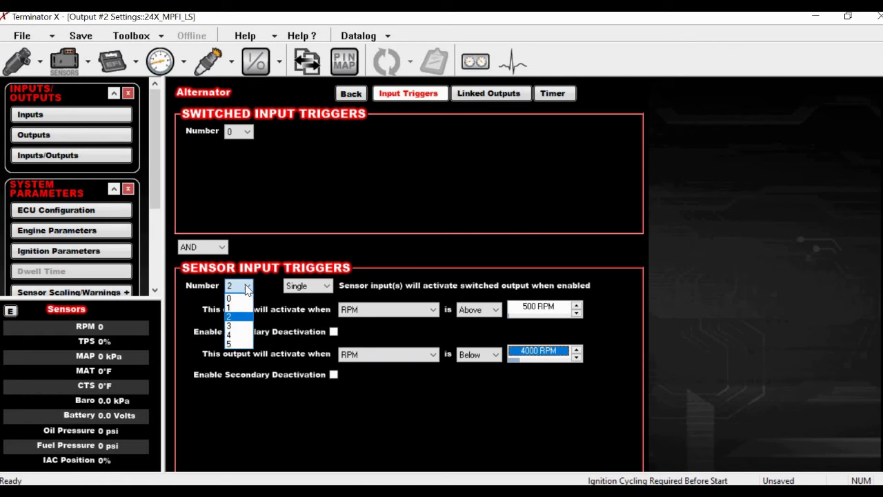
left_click(238, 327)
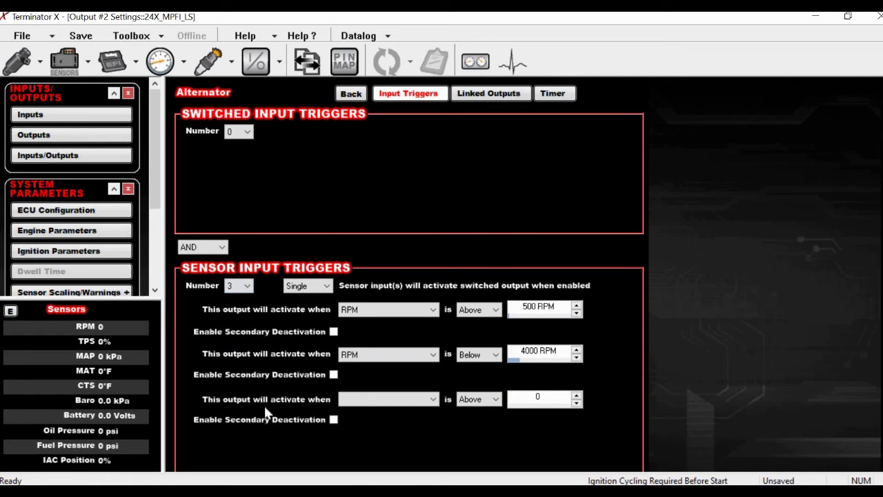
left_click(424, 406)
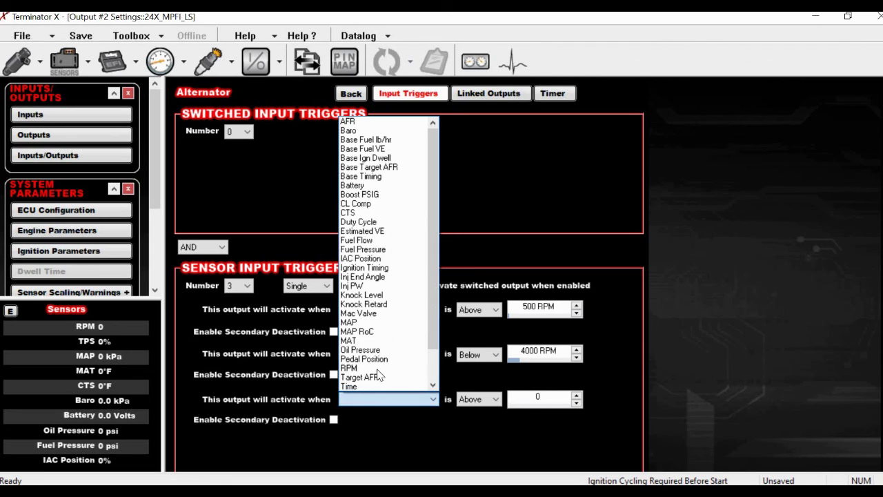
left_click(432, 388)
left_click(432, 388)
left_click(422, 387)
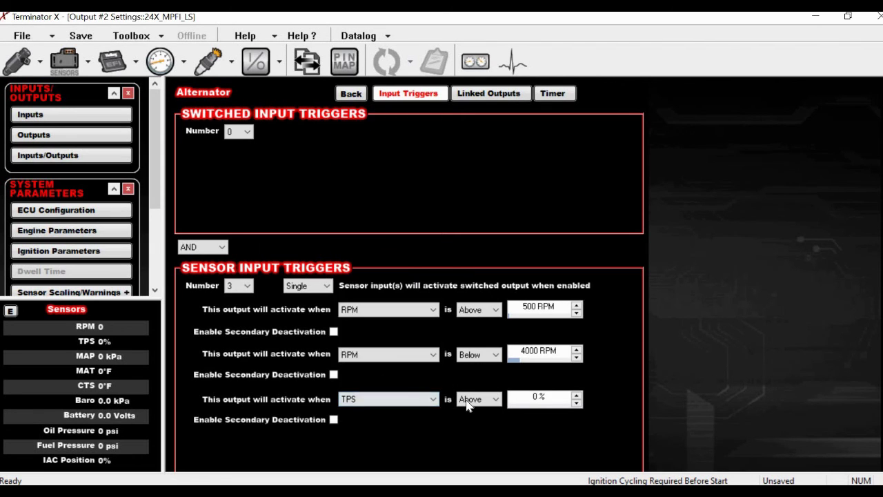
left_click(468, 405)
left_click(476, 416)
left_click(537, 401)
type("75")
key("Return")
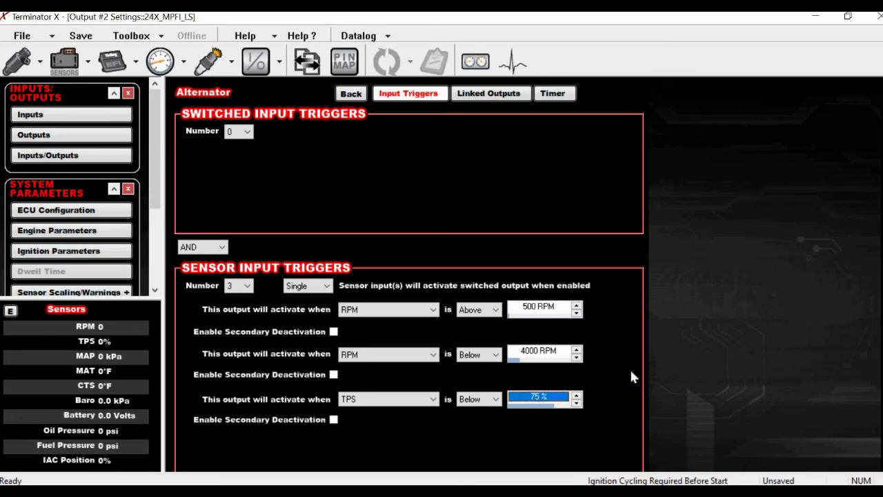
Set the Alternator output's number of switched input triggers to 1 and check which inputs can be chosen.
left_click(244, 135)
left_click(236, 149)
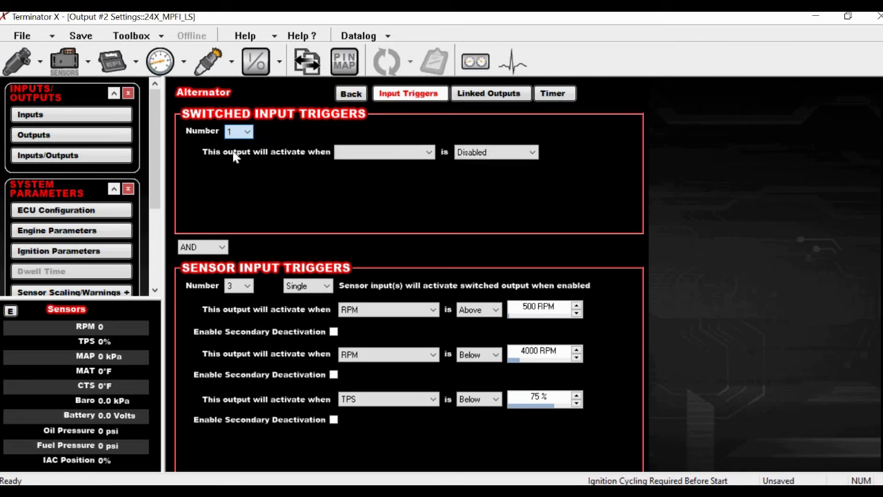
left_click(347, 157)
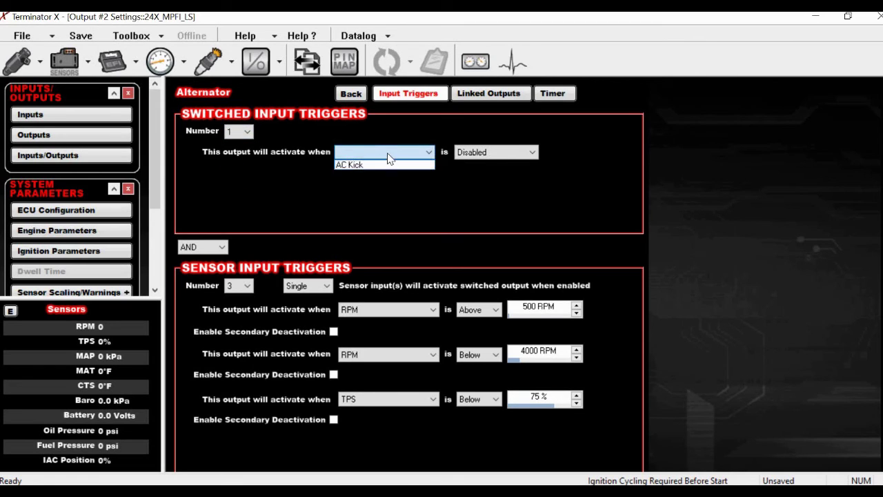
left_click(342, 147)
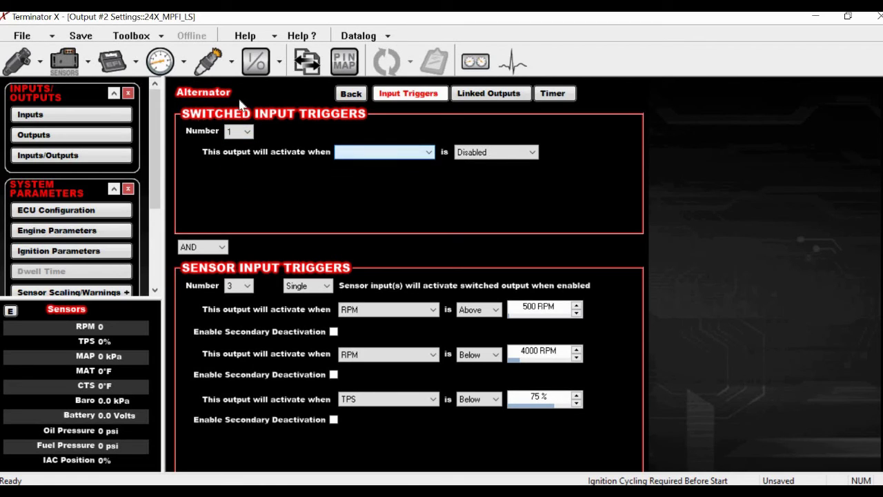
In the inputs list, name input #2 Race Mode, enable it and set its type to +12V.
left_click(72, 115)
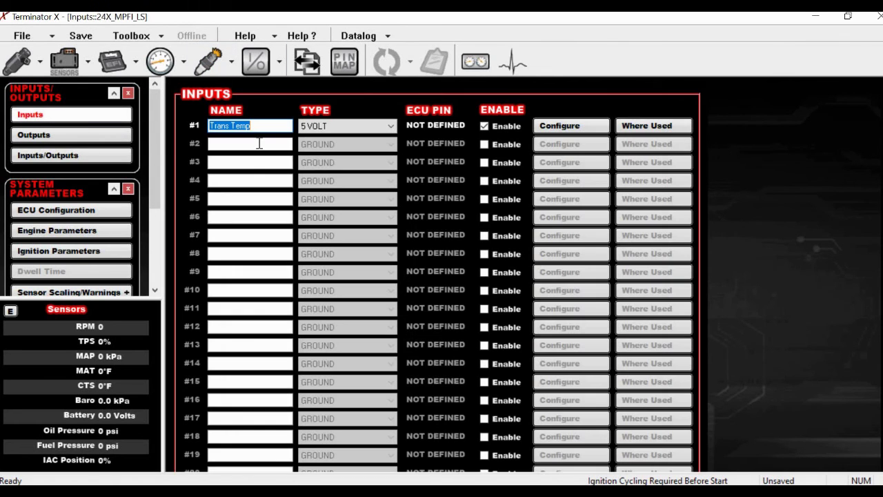
left_click(259, 143)
type("Race")
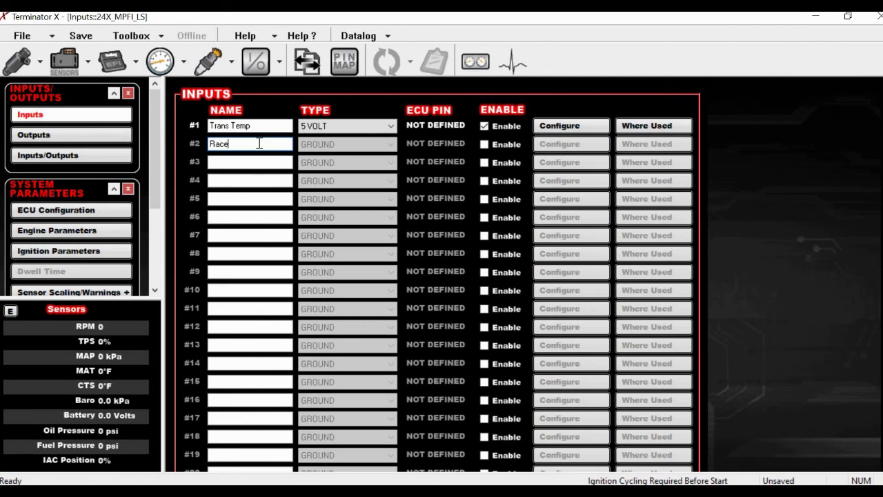
type(" Mode")
left_click(503, 145)
left_click(354, 145)
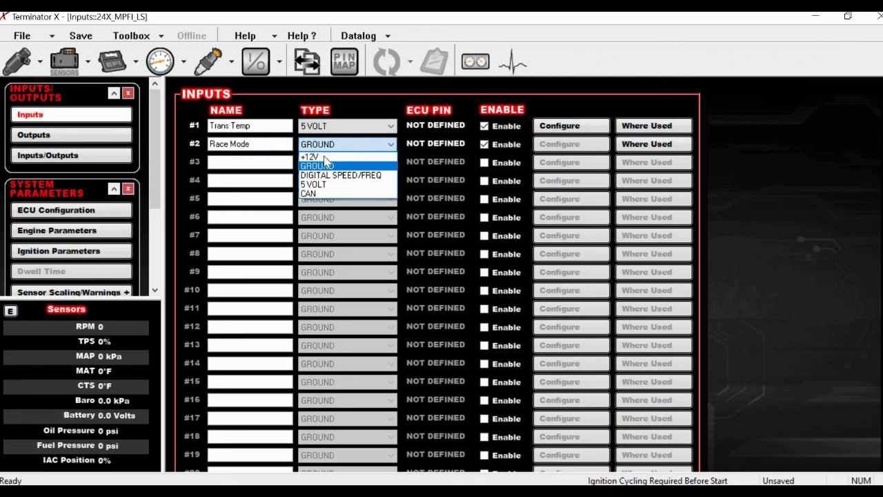
left_click(324, 161)
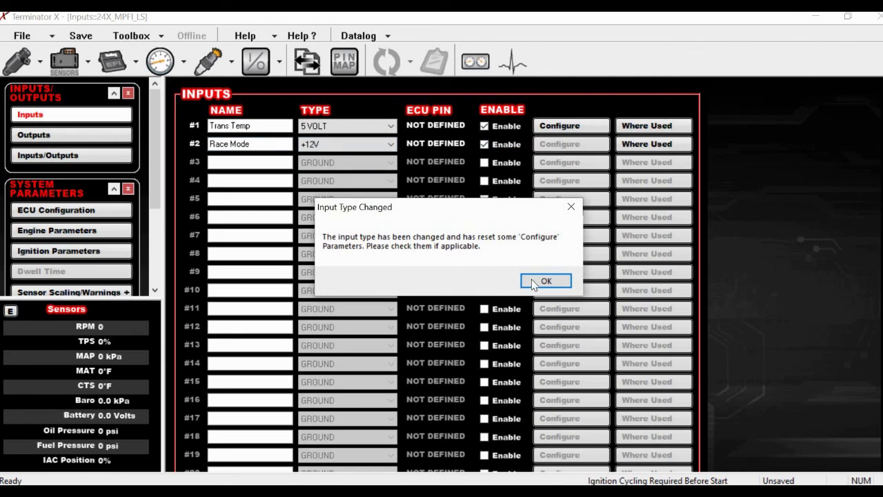
left_click(544, 281)
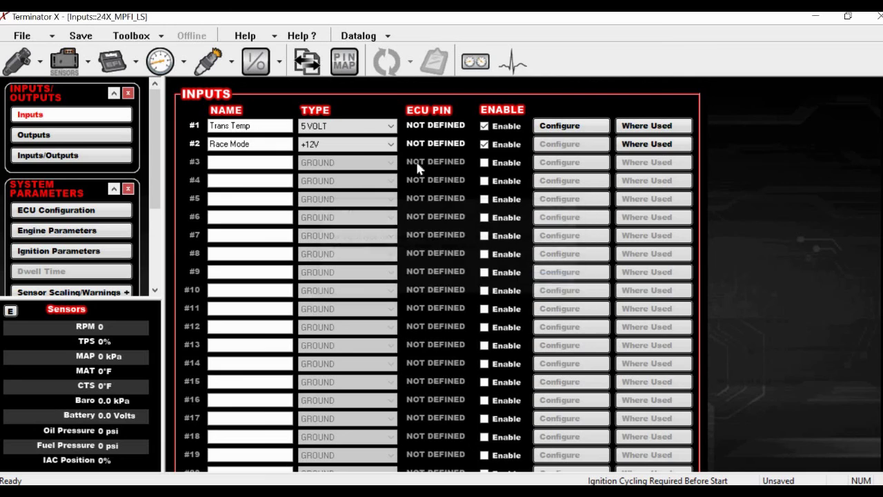
Set the Alternator output's switched input trigger to activate when Race Mode is Enabled.
left_click(81, 138)
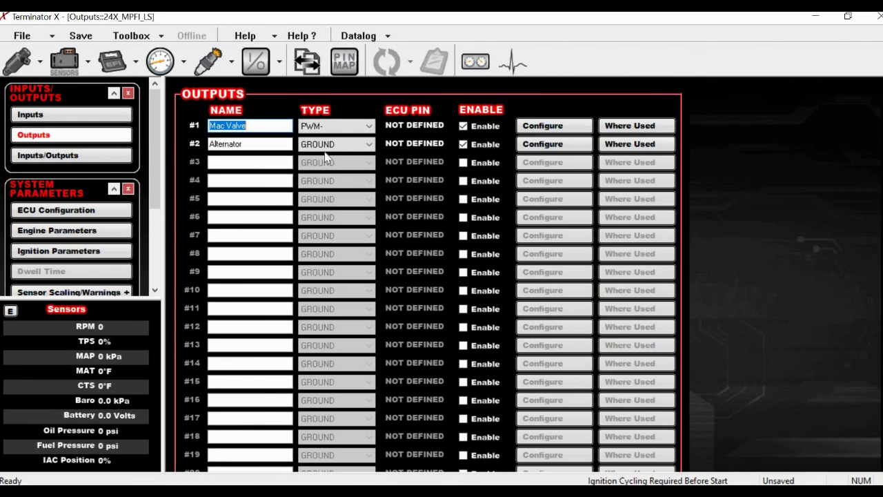
left_click(529, 144)
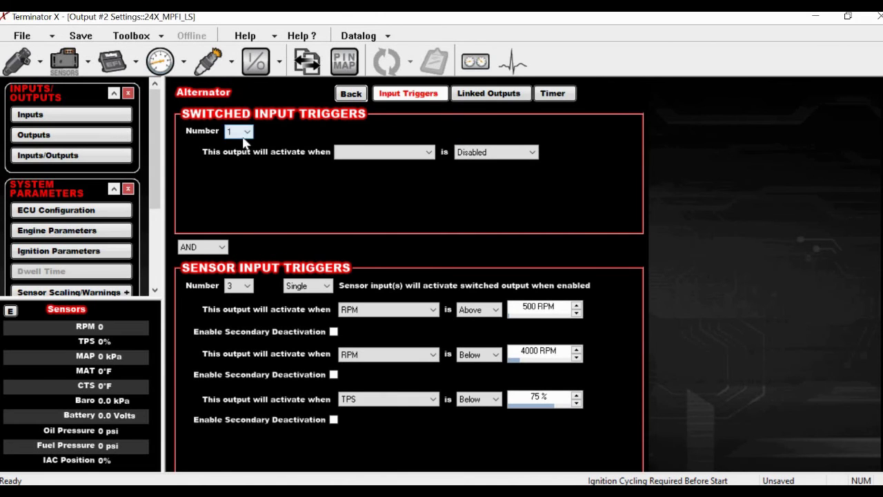
left_click(375, 153)
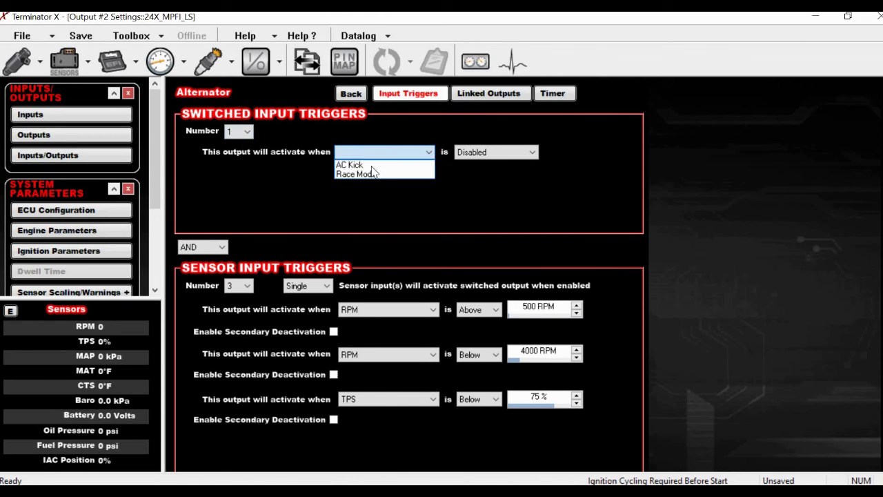
left_click(373, 173)
left_click(514, 151)
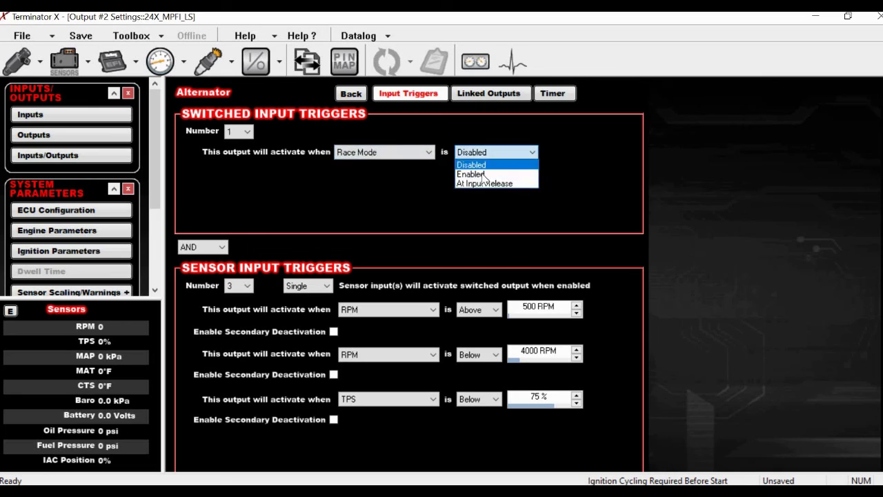
left_click(483, 174)
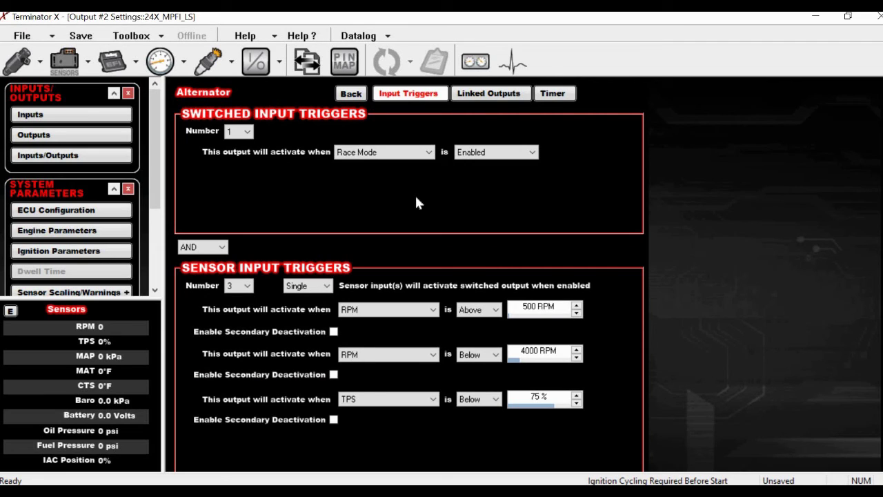
Add 1 linked output that activates the Alternator when AC Shutdown is Enabled, and view the Alternator's timer settings.
left_click(498, 95)
left_click(239, 133)
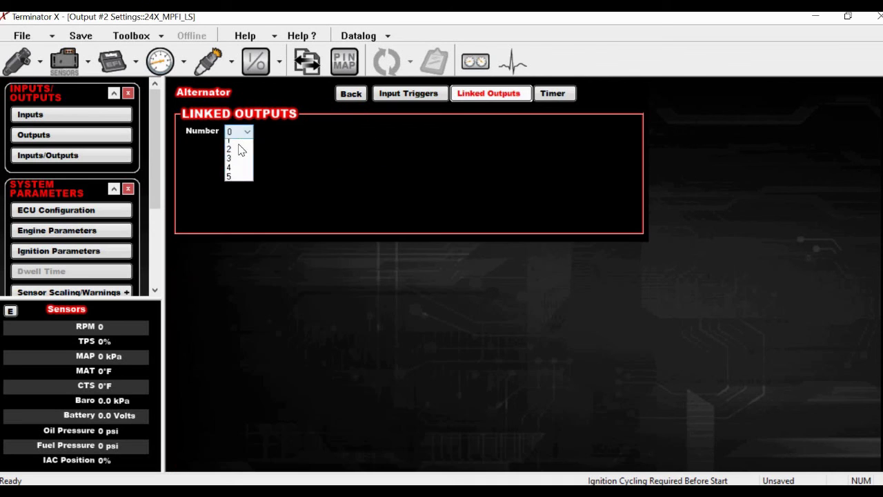
left_click(241, 151)
left_click(357, 151)
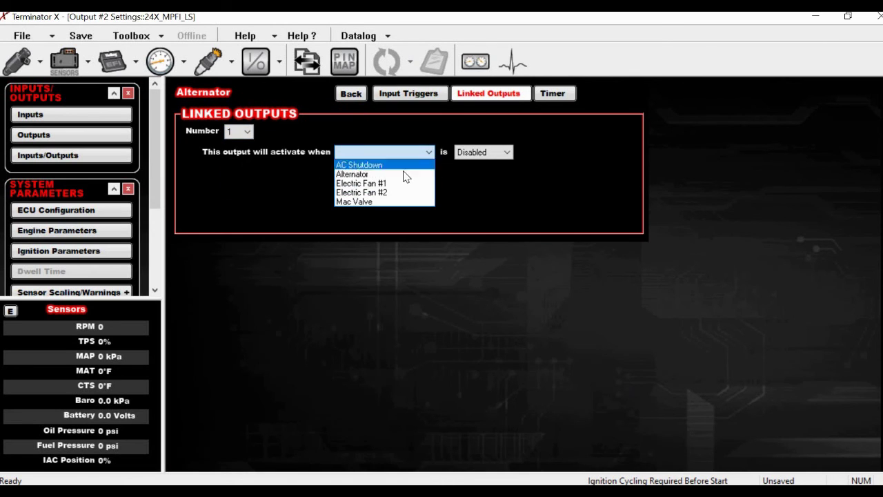
left_click(406, 166)
left_click(476, 153)
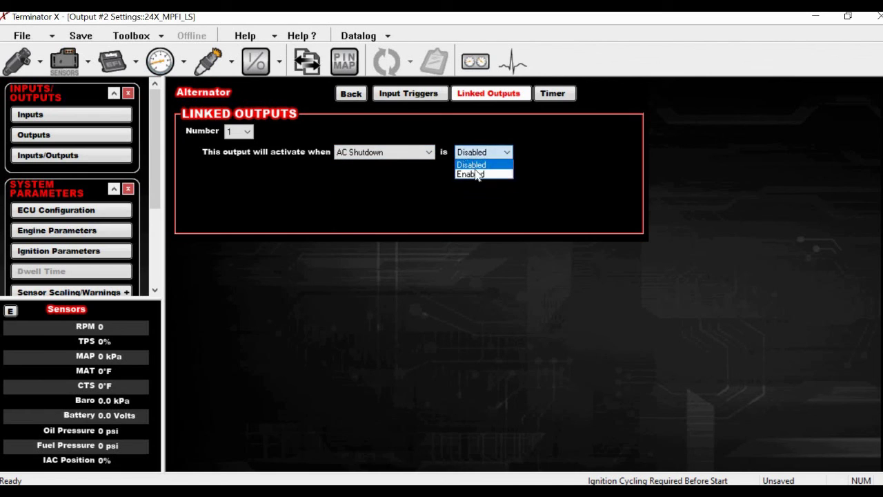
left_click(478, 175)
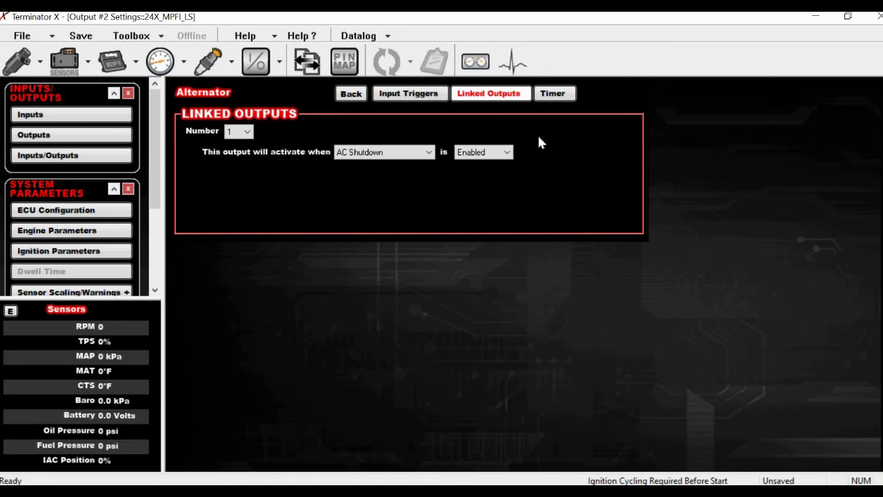
left_click(552, 93)
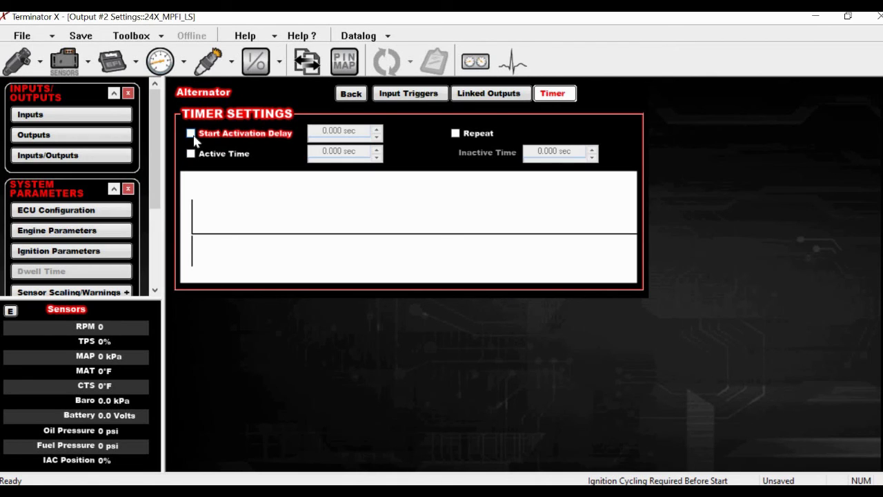
In the outputs list, enable output #20, name it 1-2 shift and set its type to PWM-.
left_click(94, 135)
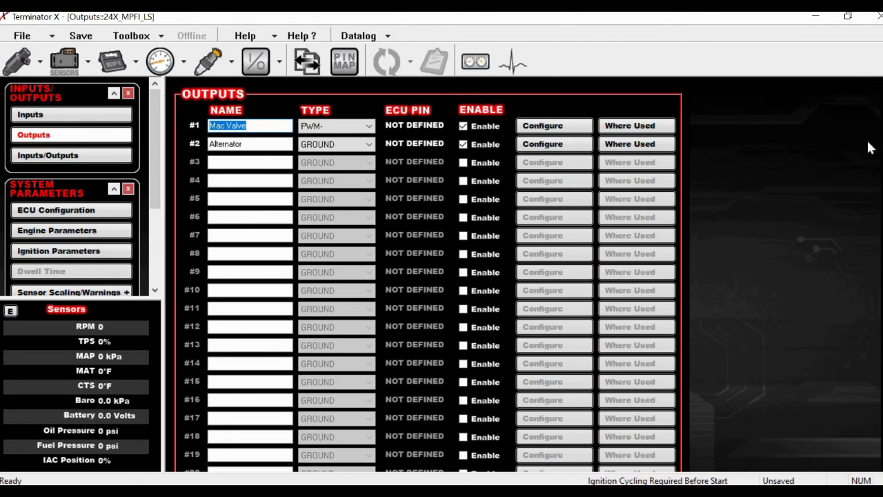
scroll(477, 346, "down", 2)
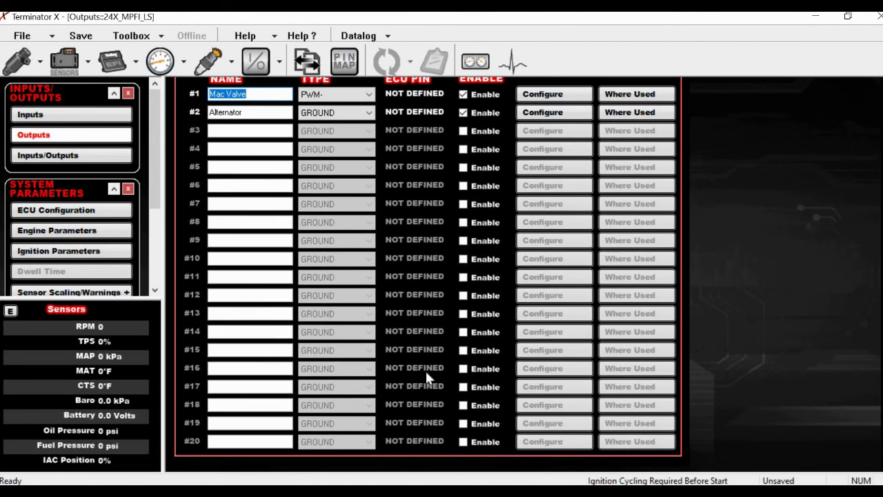
left_click(463, 442)
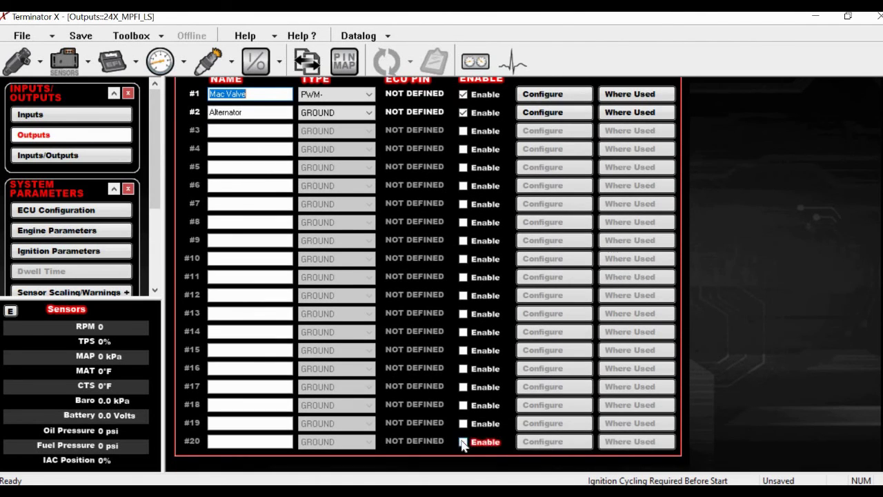
left_click(254, 442)
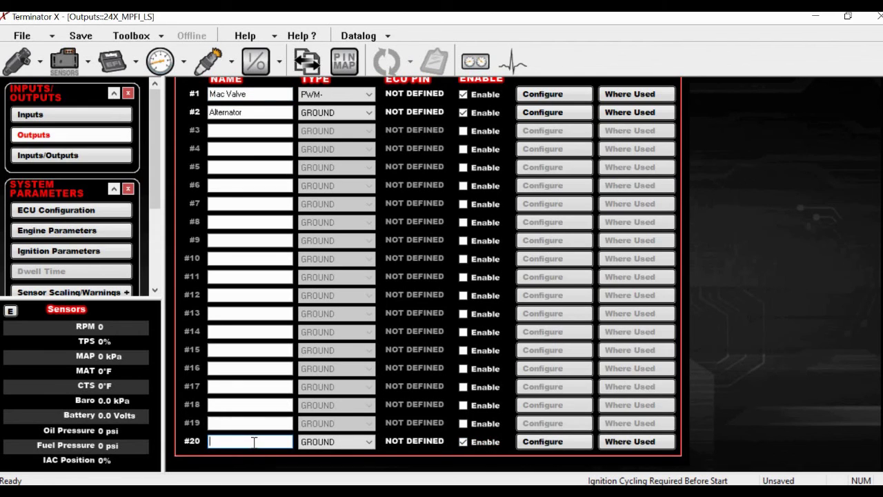
type("1-2 shift")
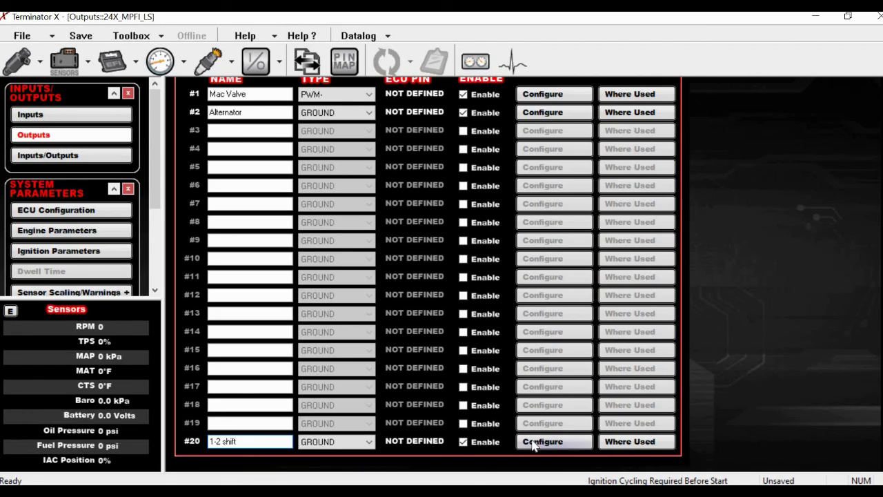
left_click(350, 444)
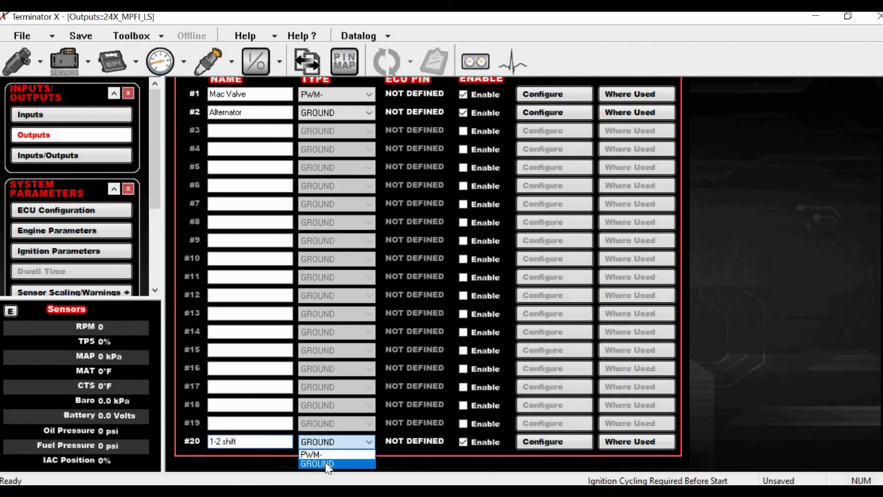
left_click(325, 455)
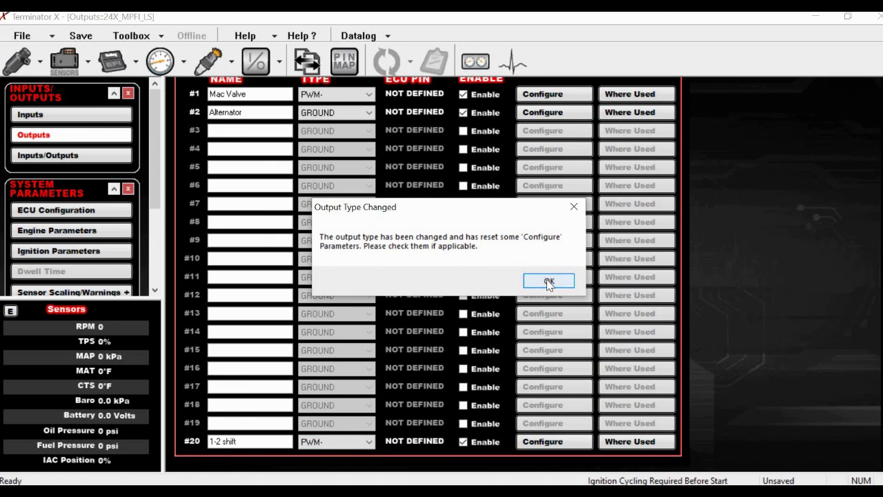
left_click(549, 281)
Configure the 1-2 shift output with 2 sensor input triggers, require All of them, and browse the sensors available for the first trigger.
left_click(537, 441)
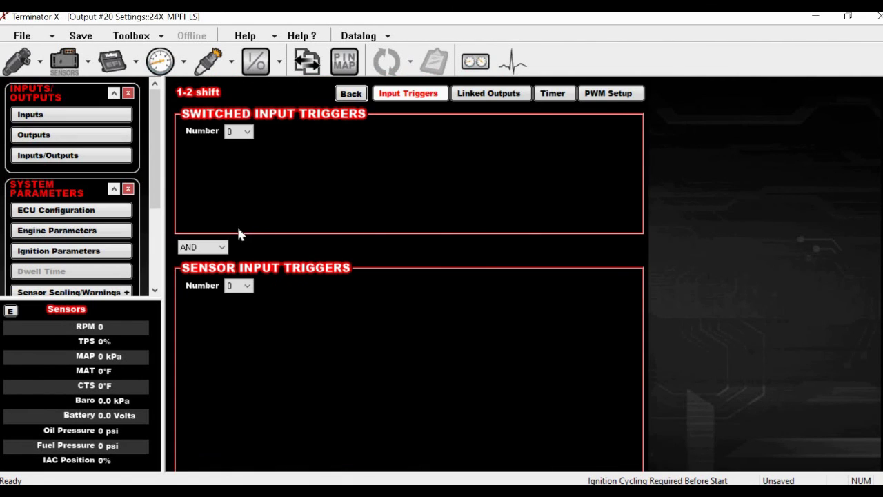
left_click(238, 286)
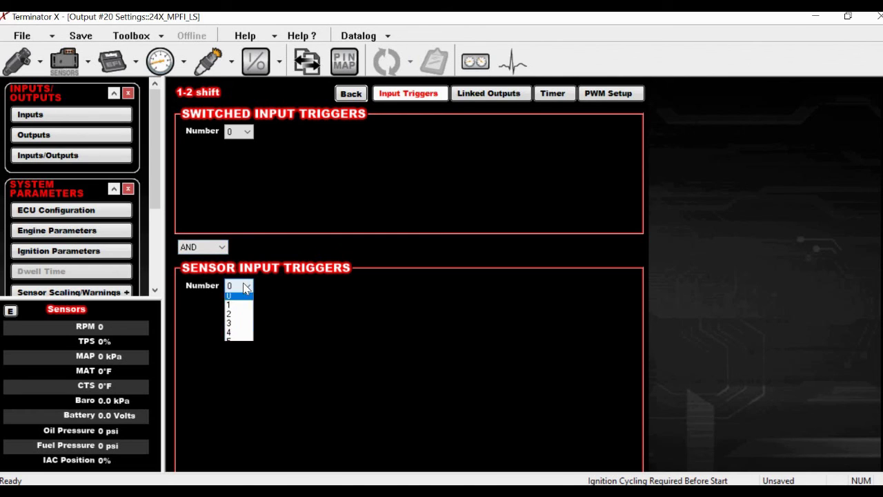
left_click(239, 317)
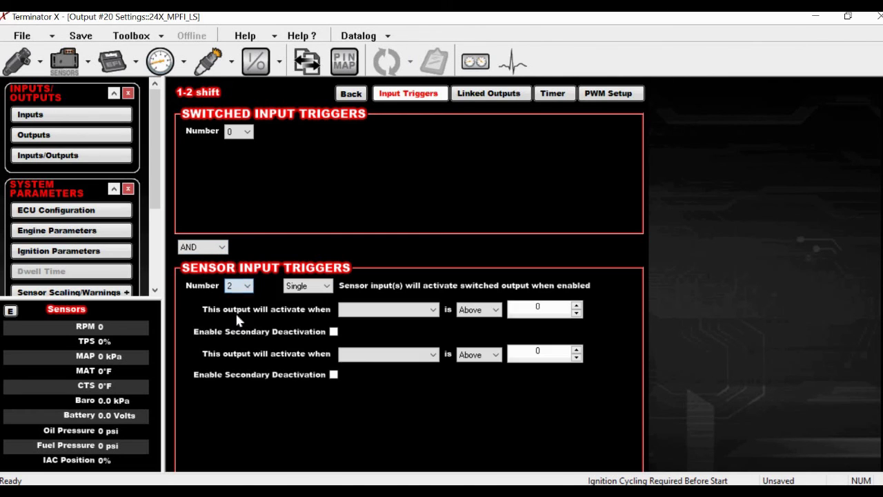
left_click(304, 286)
left_click(307, 308)
left_click(385, 310)
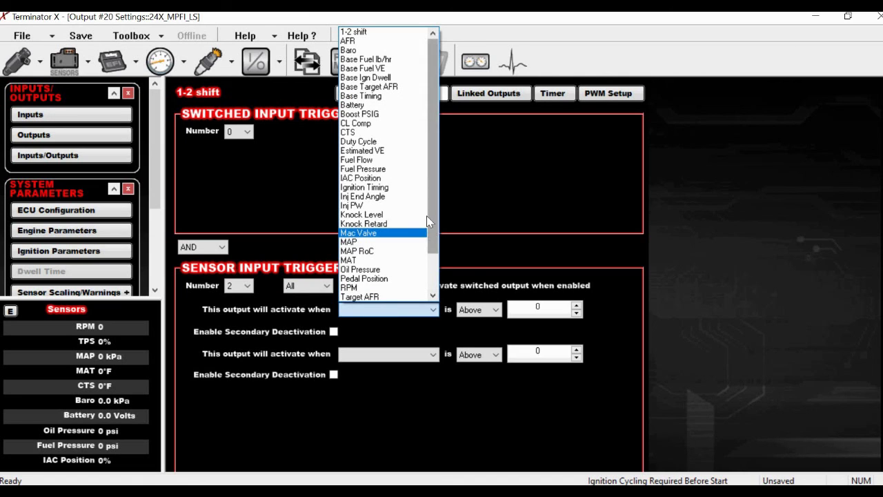
scroll(424, 226, "down", 2)
scroll(428, 172, "up", 2)
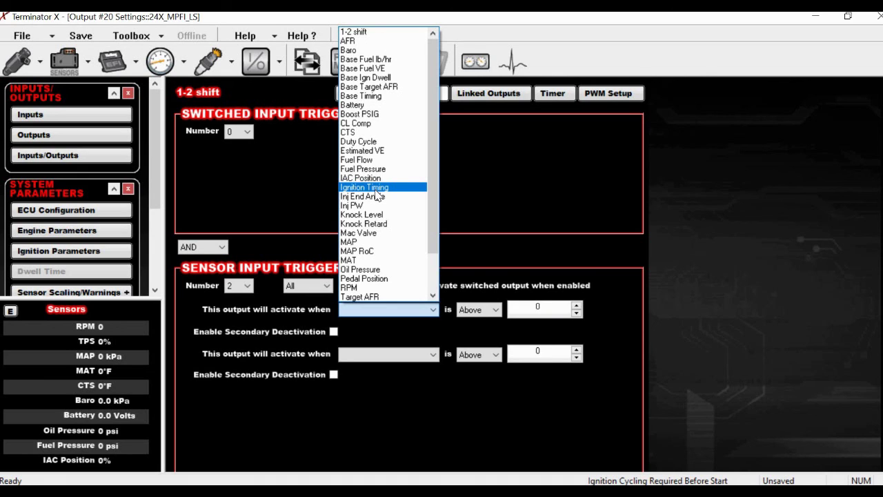
left_click(562, 95)
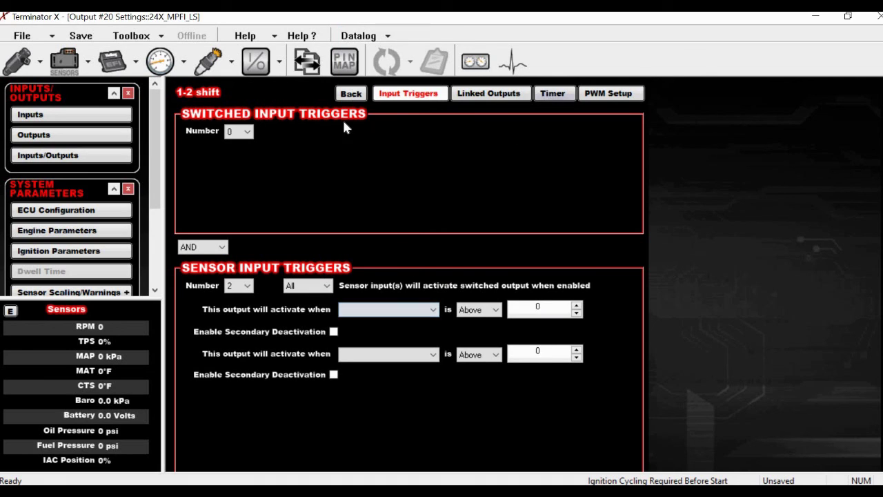
Enable the 1-2 shift output's start activation delay at 0.7 sec and its active time at 0.6 sec, and return to the outputs list.
left_click(562, 94)
left_click(253, 138)
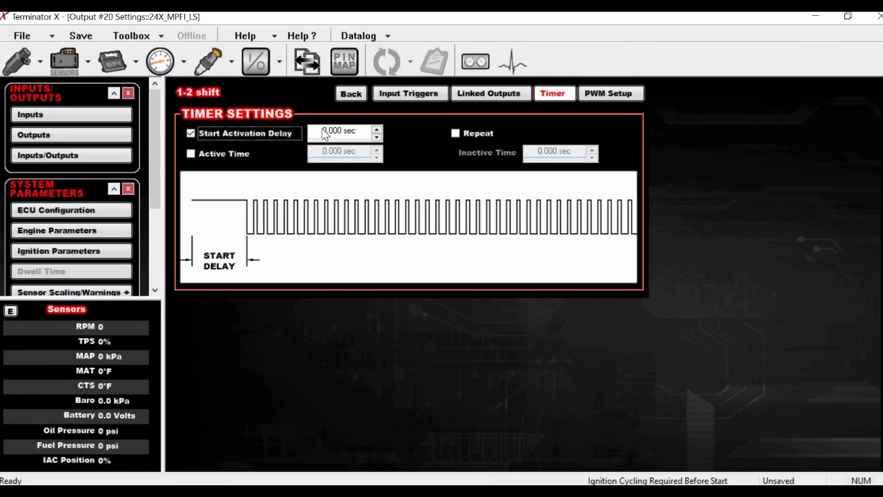
double_click(325, 134)
type(".7")
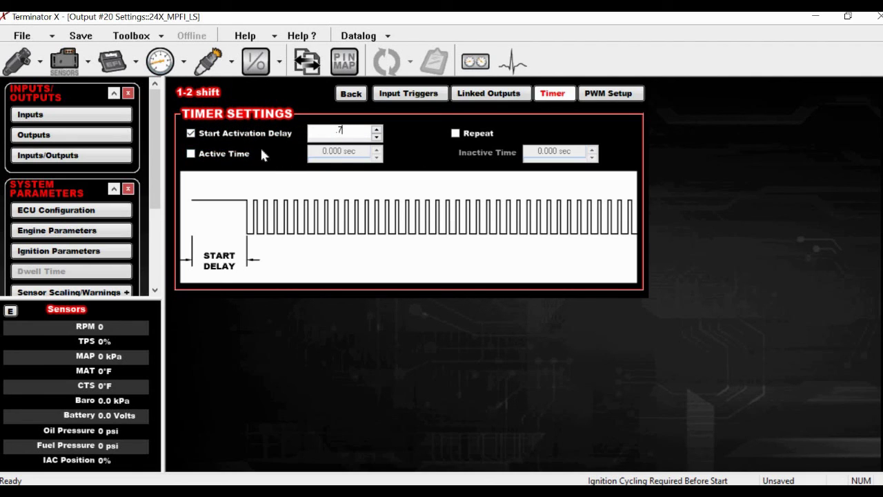
left_click(239, 153)
key("Tab")
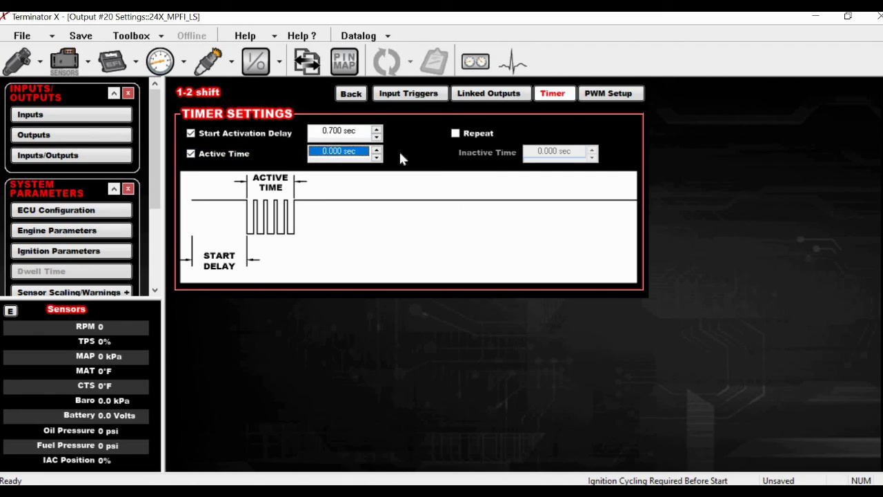
type(".6")
left_click(103, 136)
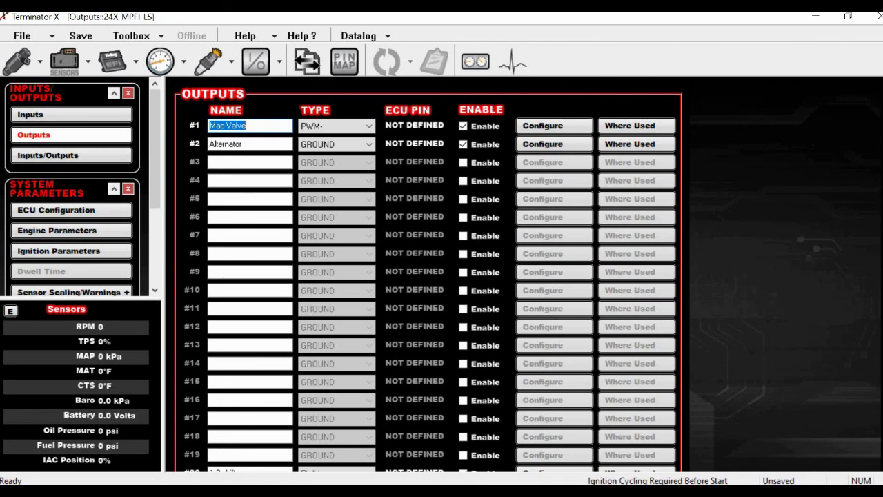
In the ECU pin map, assign the Trans Temp input to pin A3 and Race Mode to pin A13 on connector J1.
scroll(508, 199, "down", 2)
scroll(508, 199, "up", 2)
left_click(345, 63)
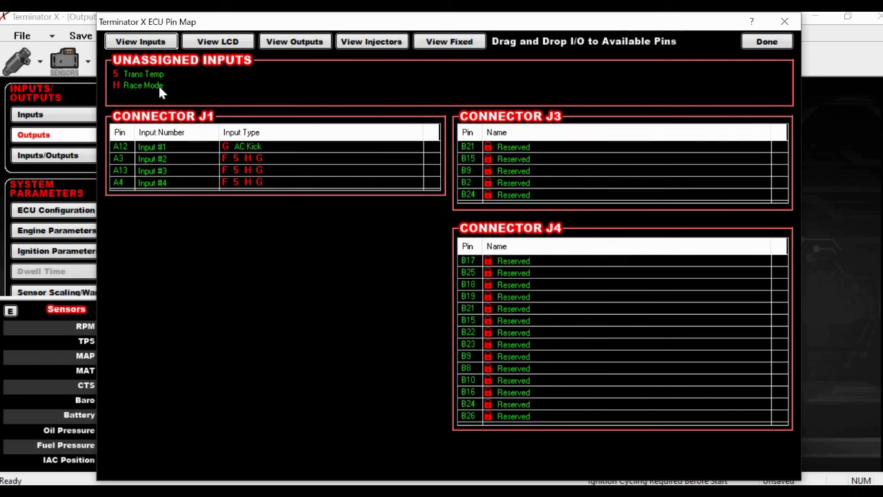
left_click_drag(154, 74, 271, 159)
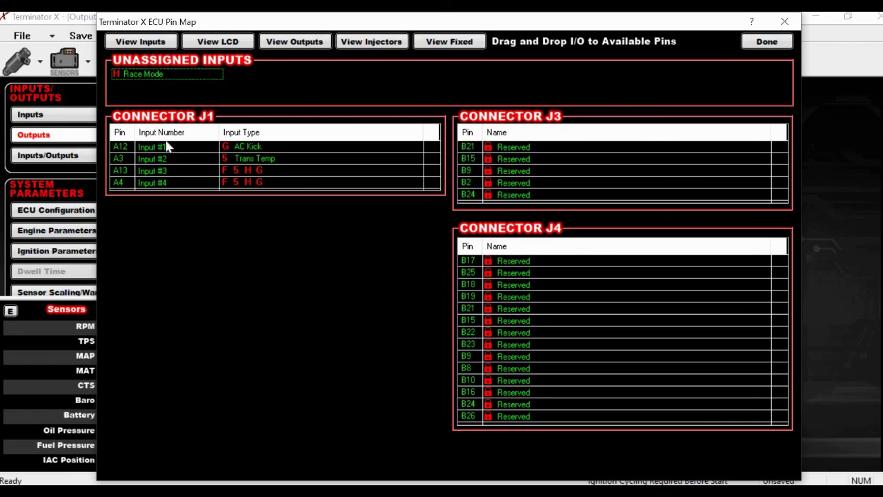
left_click_drag(158, 80, 271, 173)
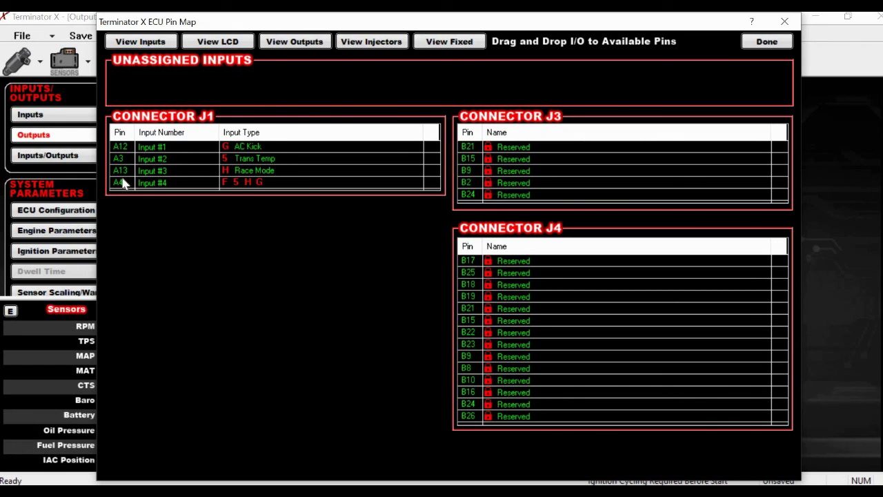
In the pin map's outputs, assign Mac Valve to J1 pin B3 and replace Electric Fan #2 with Alternator on pin B11.
left_click(306, 42)
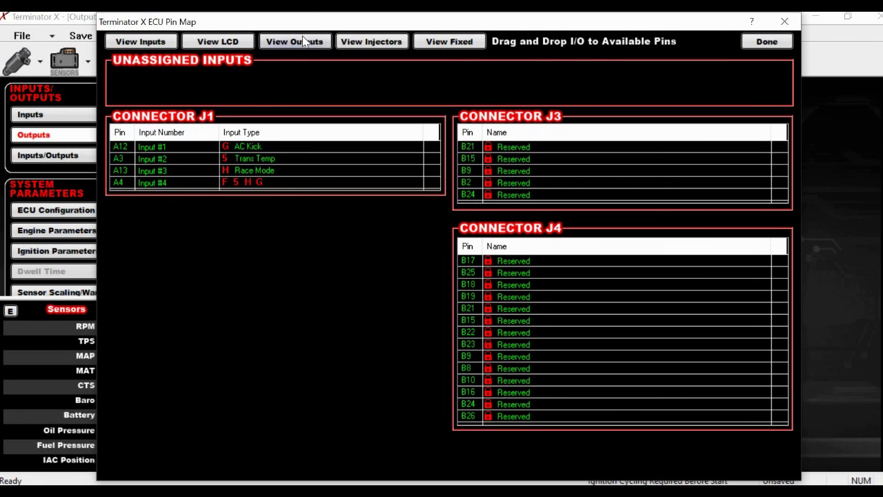
left_click_drag(146, 78, 250, 183)
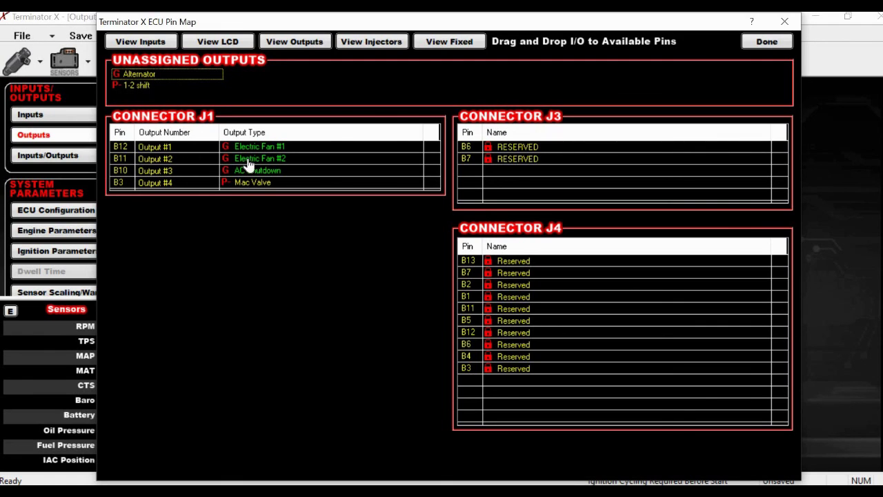
left_click_drag(249, 164, 344, 78)
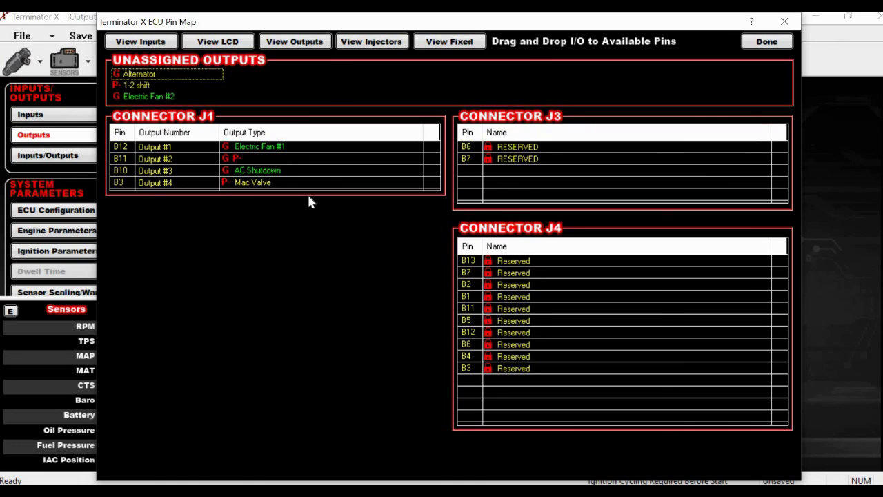
left_click_drag(138, 73, 254, 158)
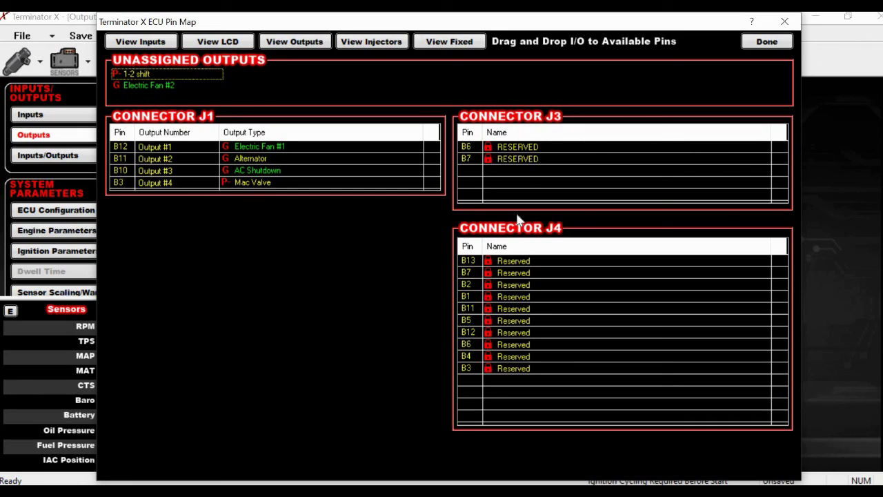
left_click(759, 42)
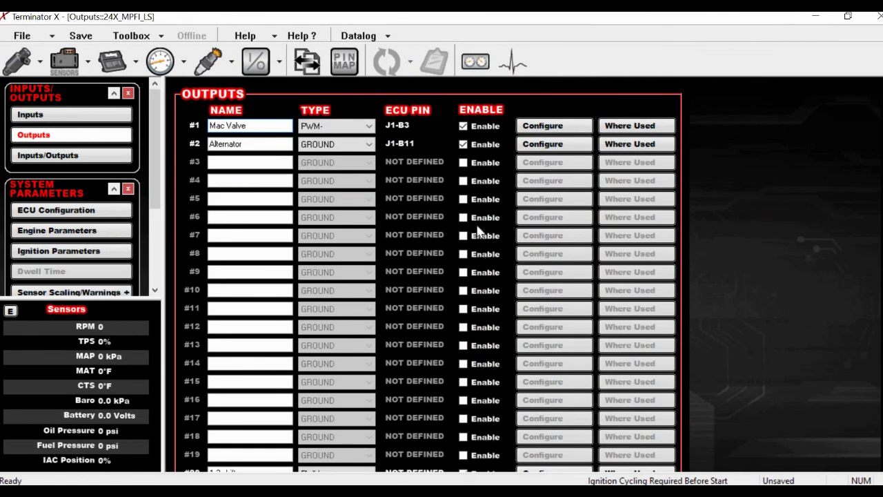